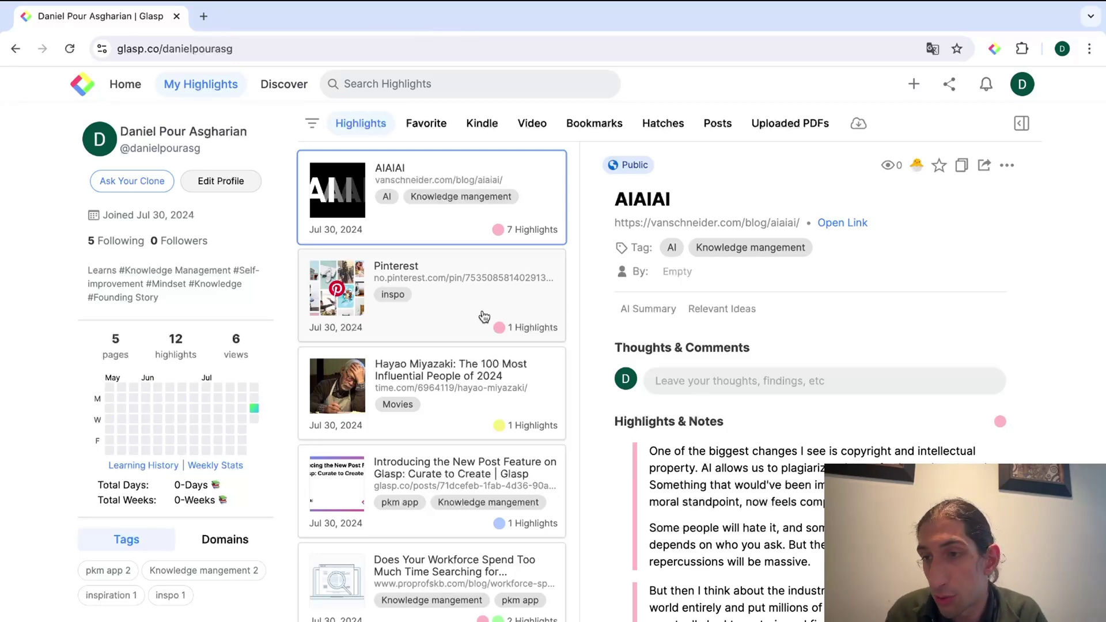
# Scroll through the highlights saved from Kindle books.
pyautogui.scroll(-1, 414, 288)
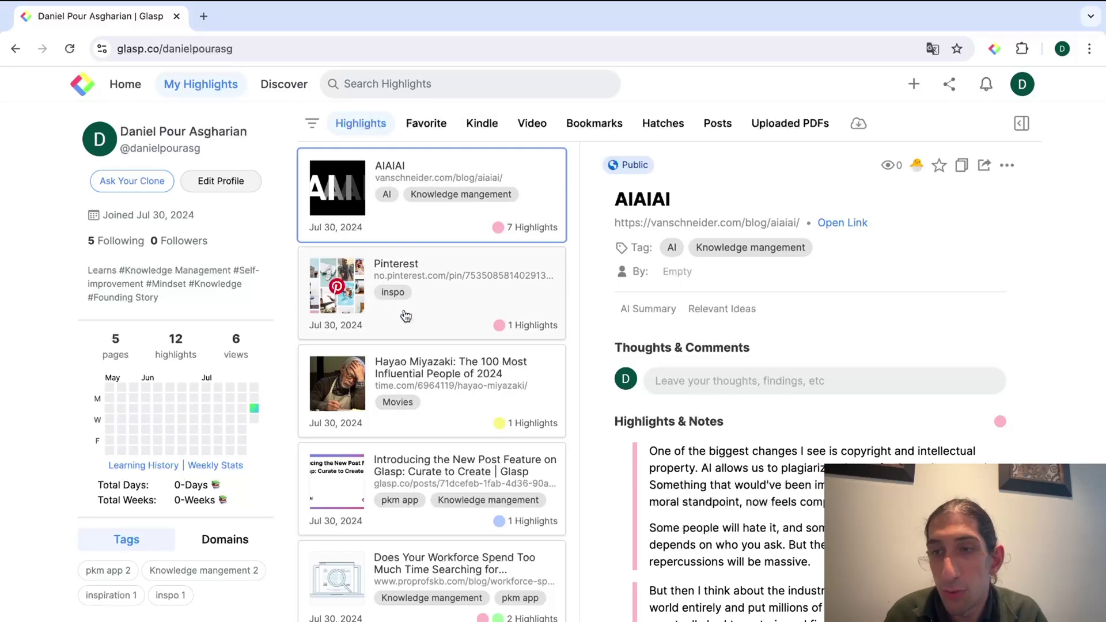
pyautogui.click(495, 134)
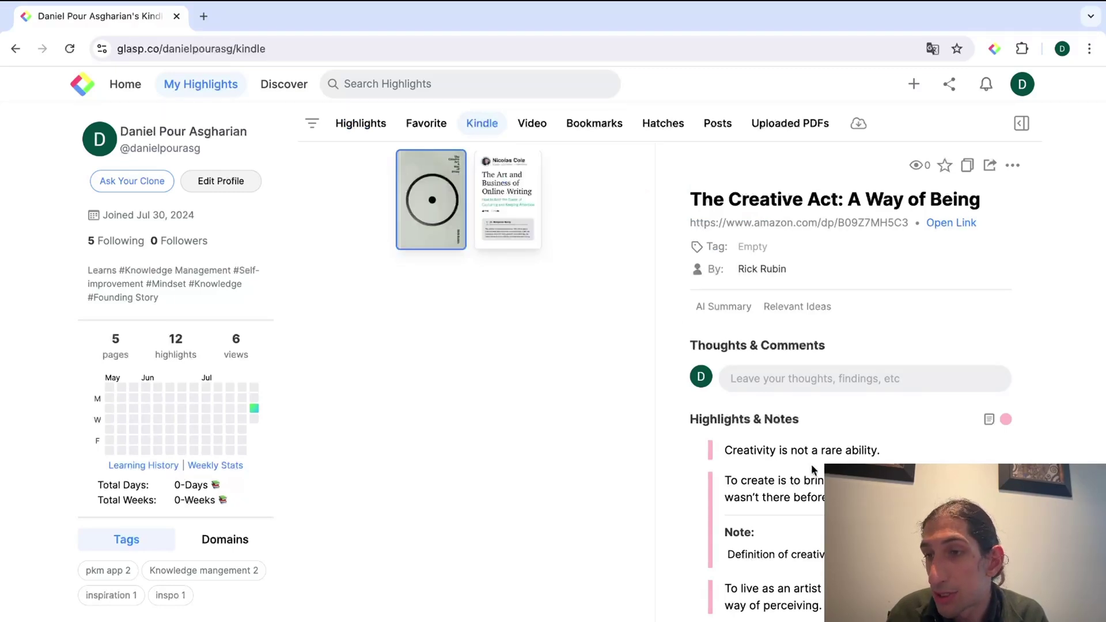
pyautogui.scroll(-15, 812, 465)
pyautogui.scroll(-20, 812, 465)
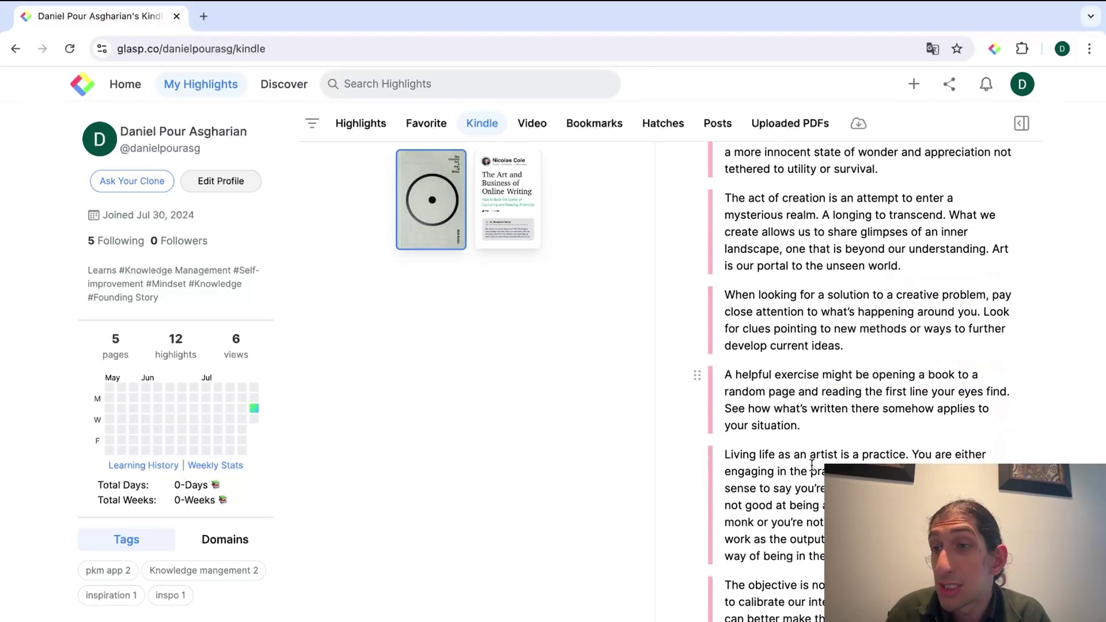
pyautogui.scroll(-3, 813, 469)
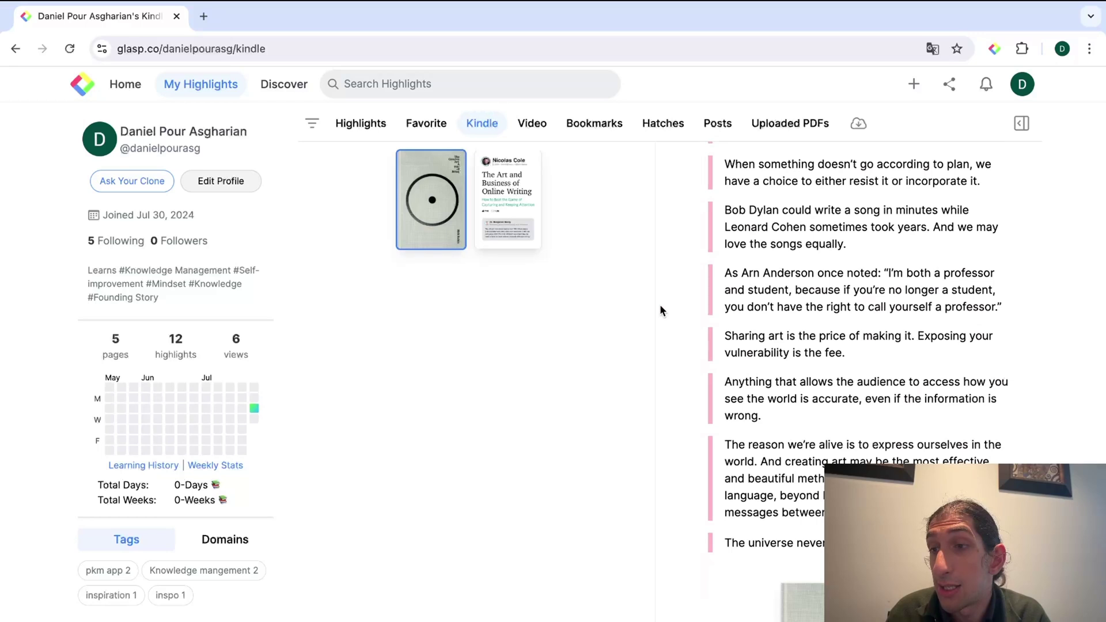
# Back in Highlights, view the Pinterest card, then the Hayao Miyazaki Time article's highlight.
pyautogui.click(373, 128)
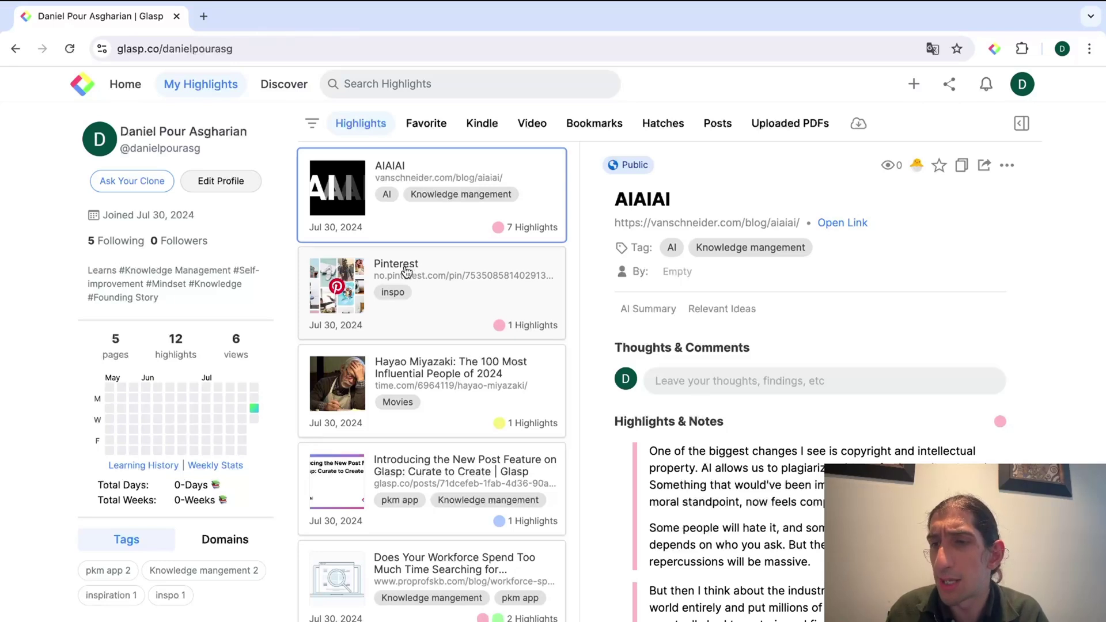
pyautogui.click(435, 299)
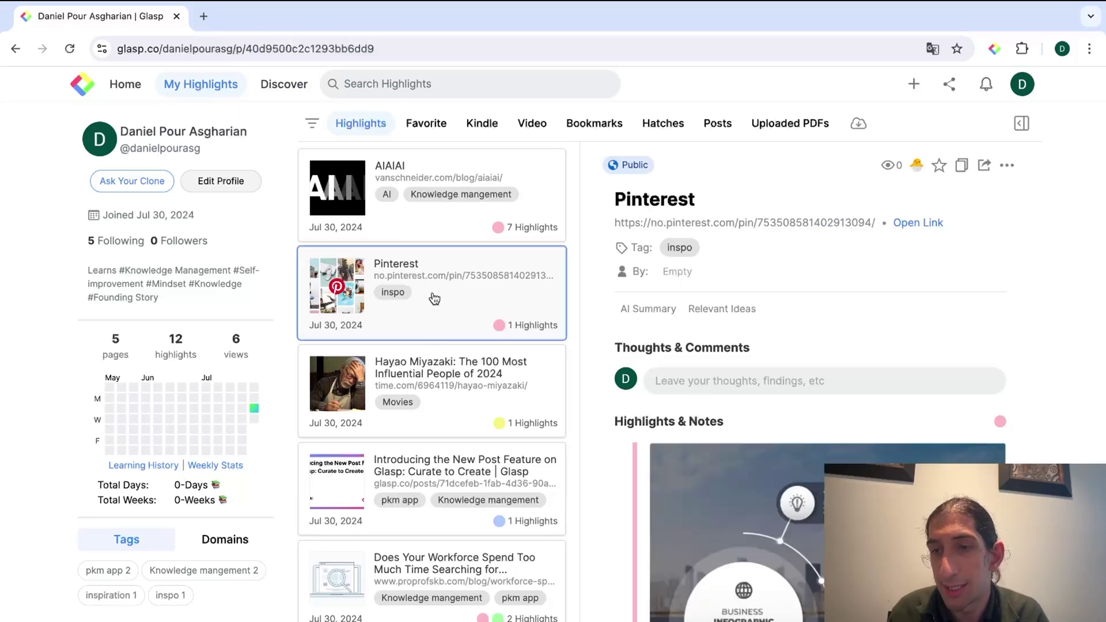
pyautogui.scroll(-1, 752, 408)
pyautogui.scroll(-2, 795, 476)
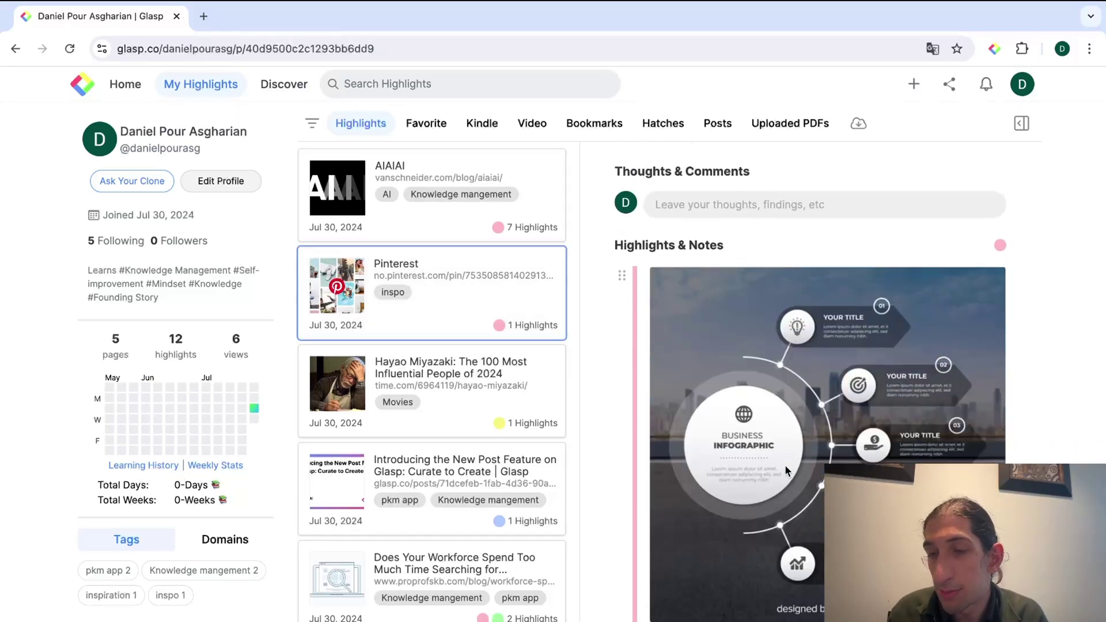
pyautogui.click(493, 393)
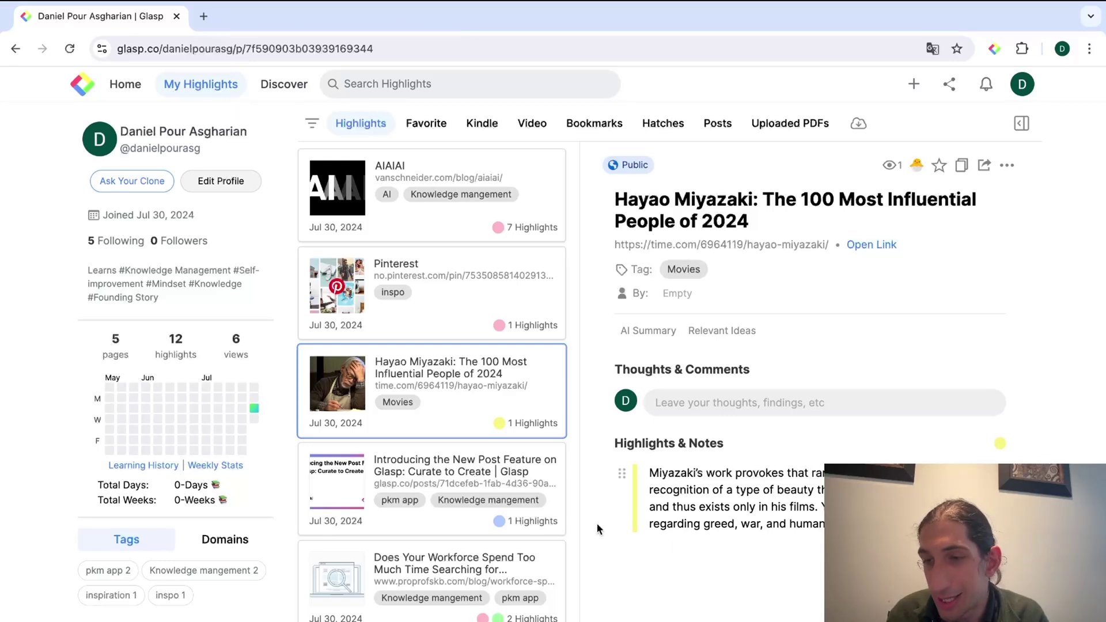
# Show the 'Introducing the New Post Feature on Glasp: Curate to Create' post and its highlight.
pyautogui.click(441, 464)
pyautogui.scroll(-2, 773, 450)
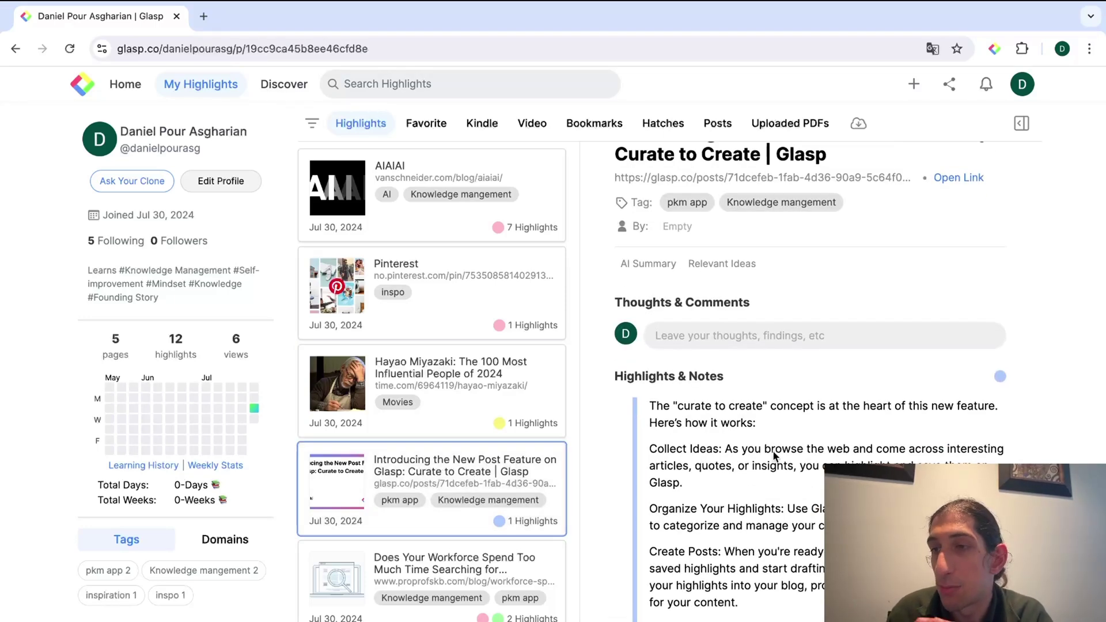
pyautogui.scroll(2, 773, 450)
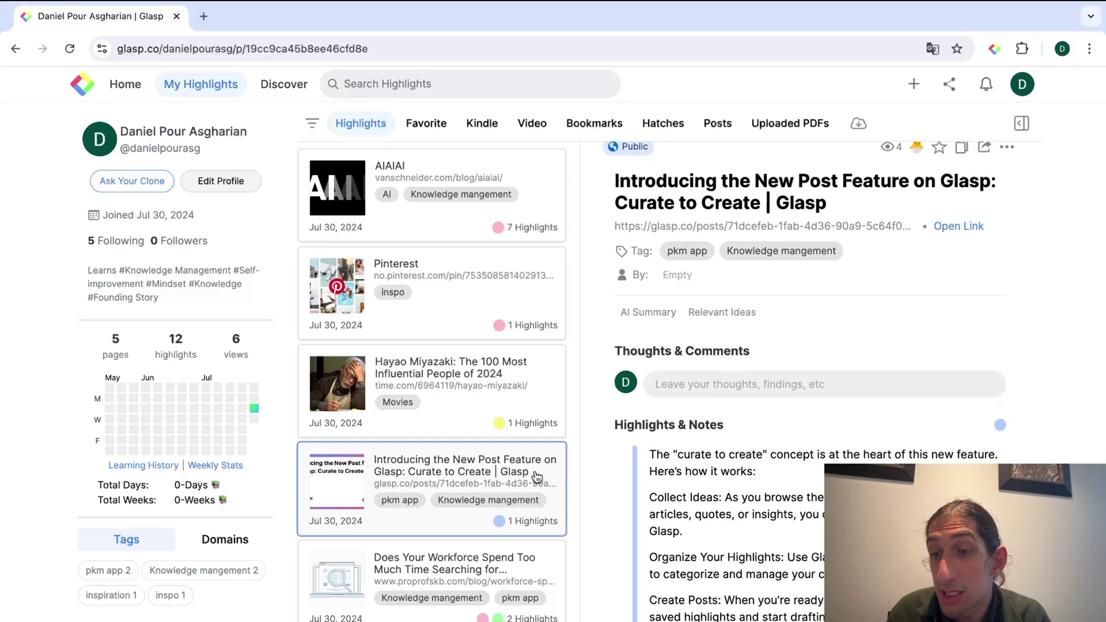
pyautogui.scroll(1, 563, 449)
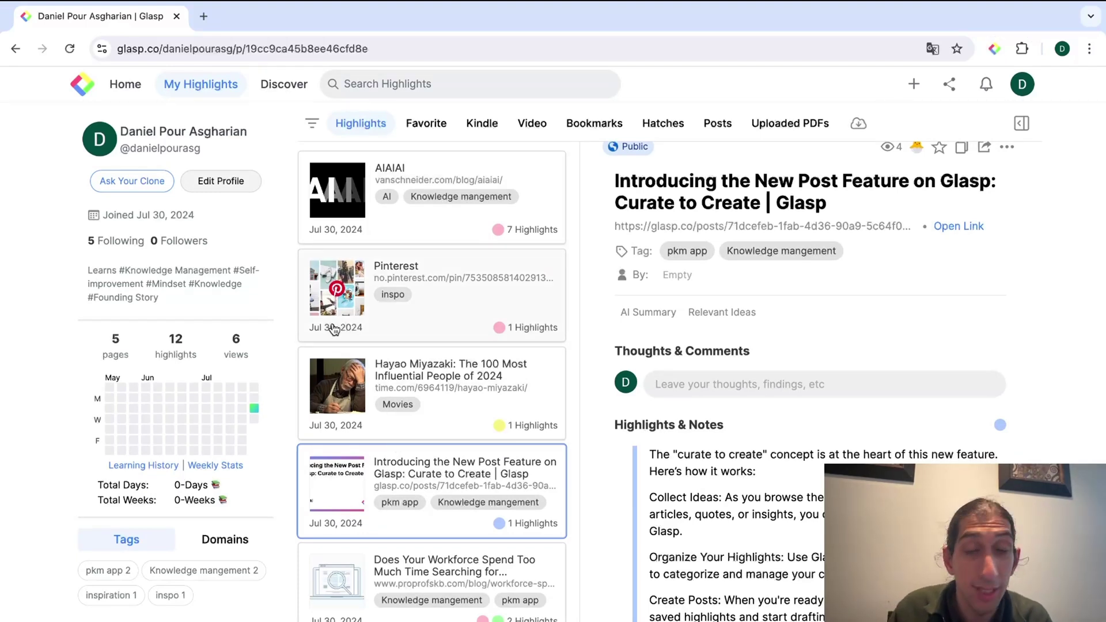
# Scroll the profile sidebar to inspect the highlight heatmap and Atomic Graph.
pyautogui.scroll(-1, 179, 365)
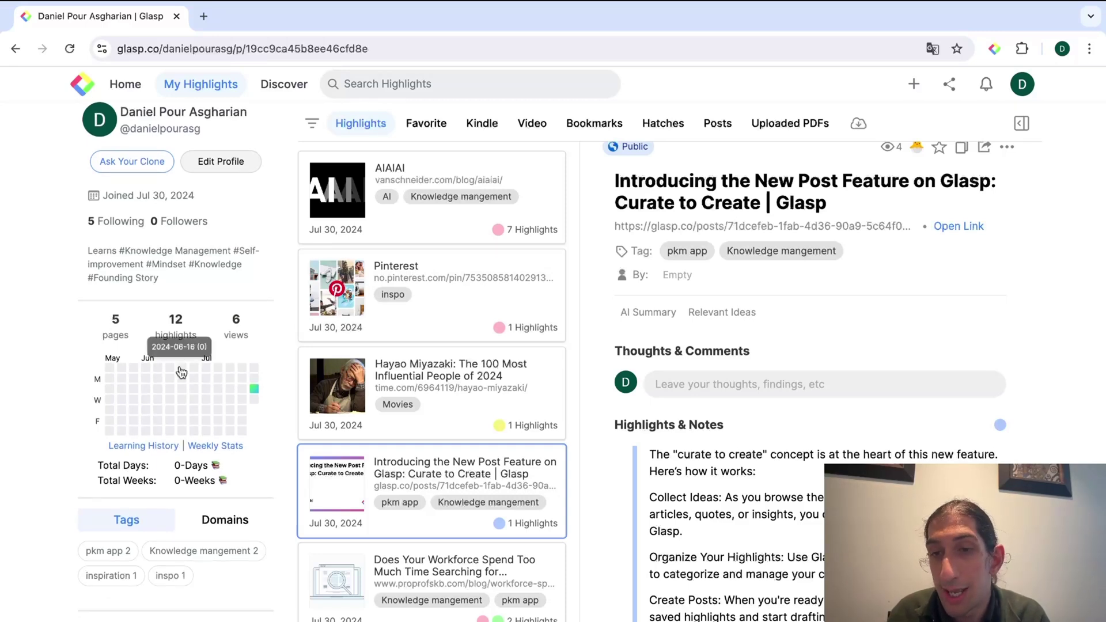
pyautogui.scroll(-1, 118, 333)
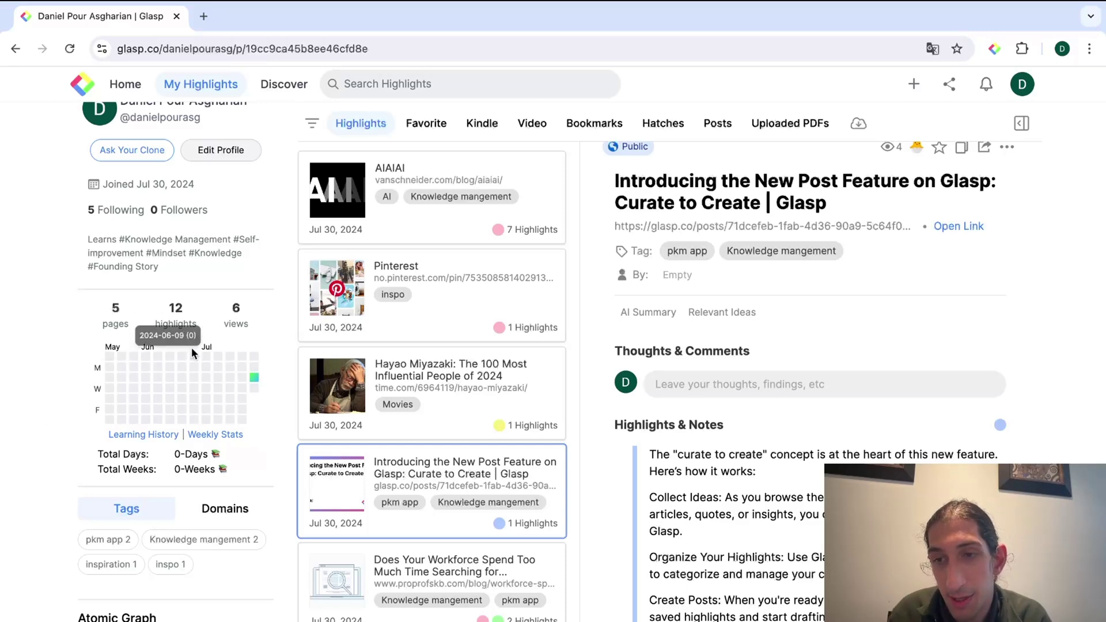
pyautogui.moveTo(254, 382)
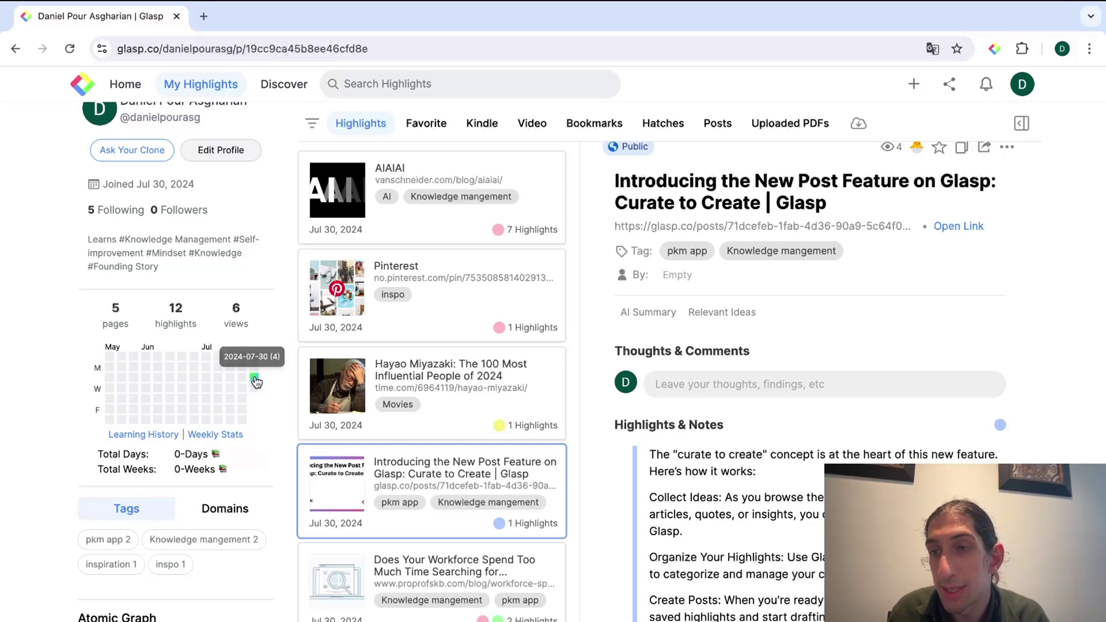
pyautogui.scroll(-2, 147, 333)
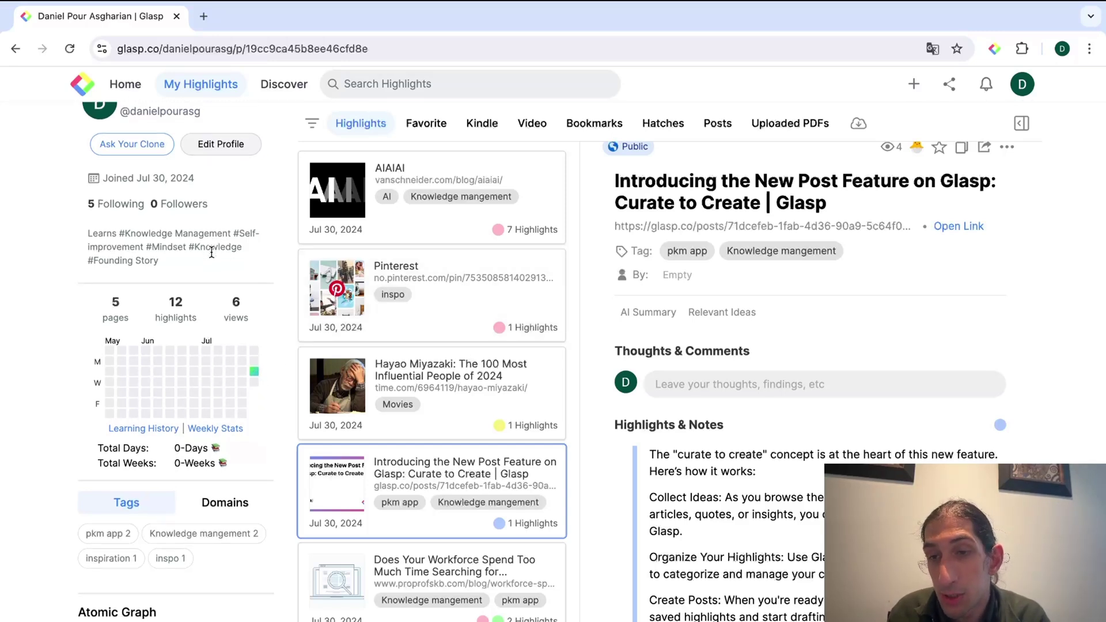
pyautogui.scroll(-4, 204, 383)
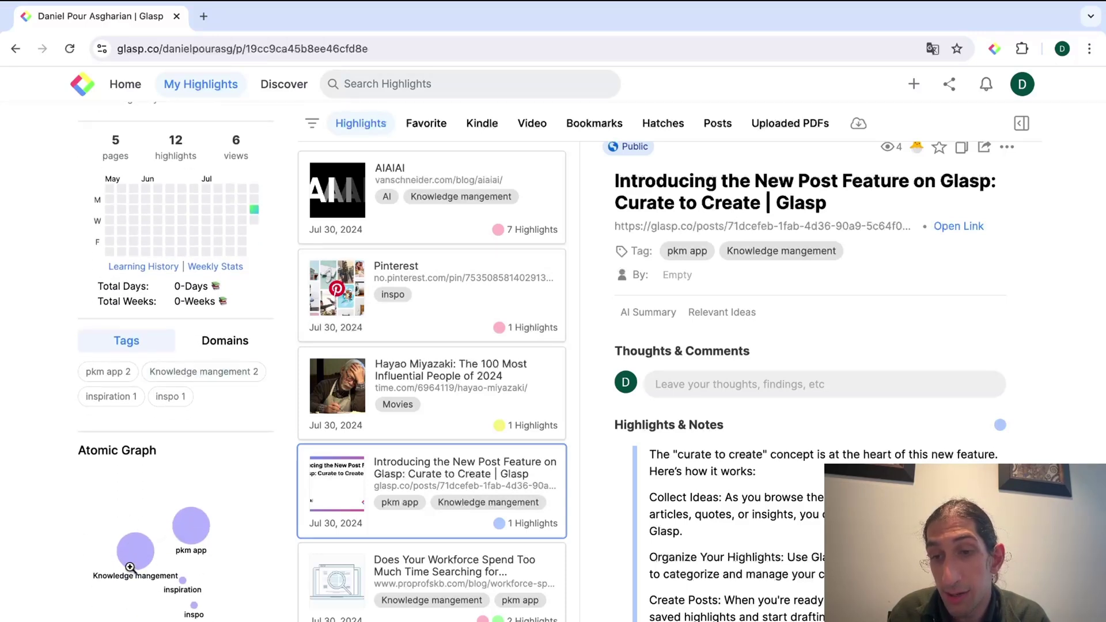
pyautogui.scroll(3, 191, 482)
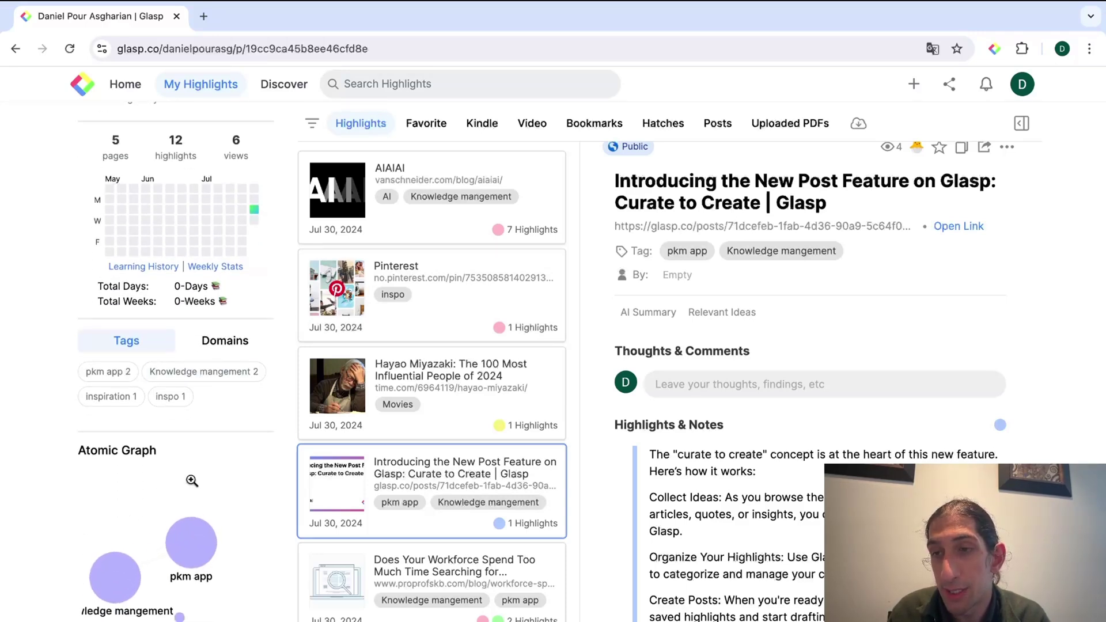
pyautogui.scroll(5, 243, 369)
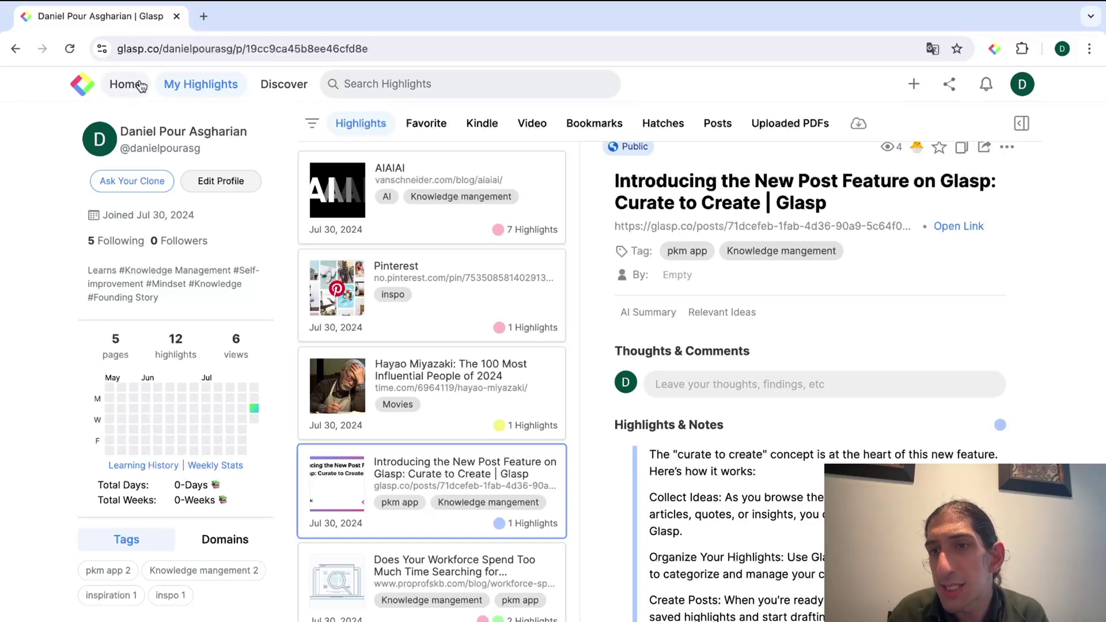
# Go to the Home feed and scroll through the Following articles.
pyautogui.click(142, 84)
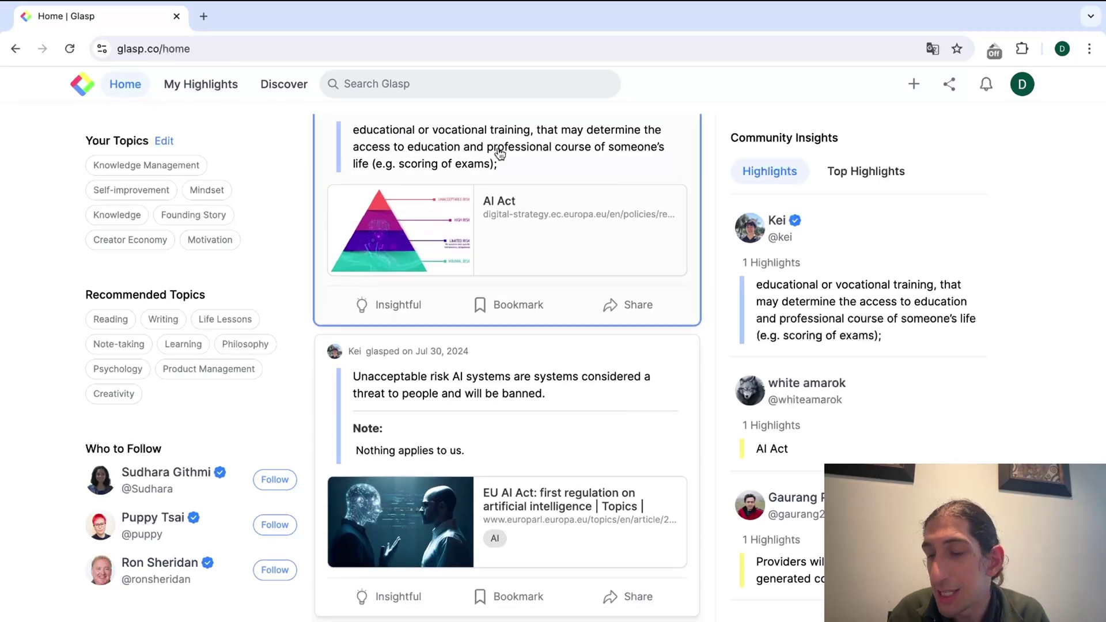
pyautogui.scroll(-2, 500, 153)
pyautogui.scroll(-3, 457, 281)
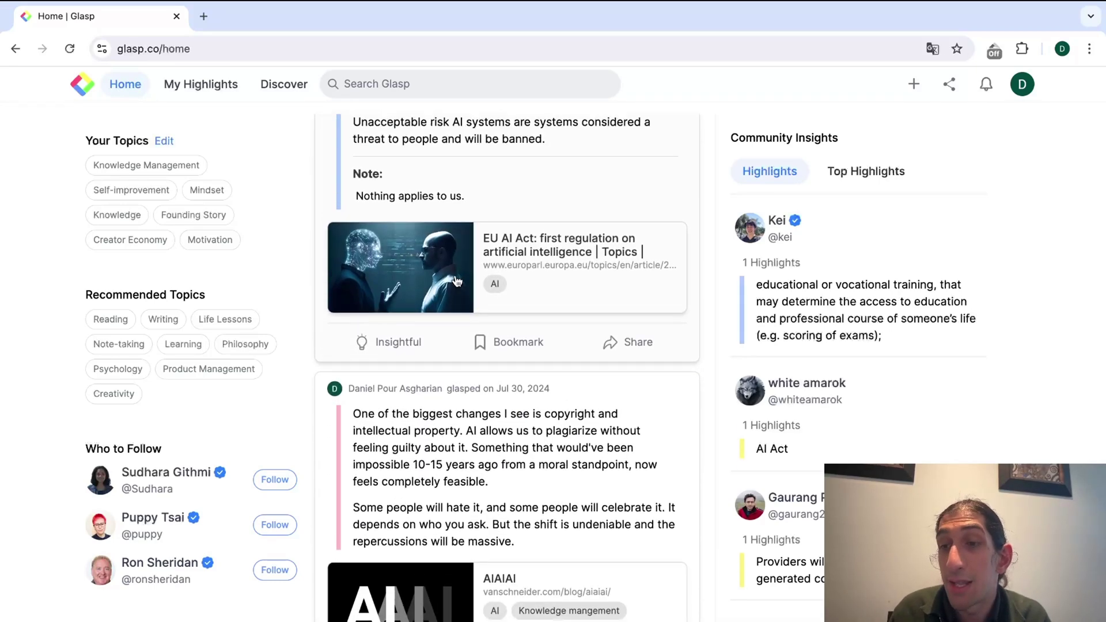
pyautogui.scroll(5, 455, 279)
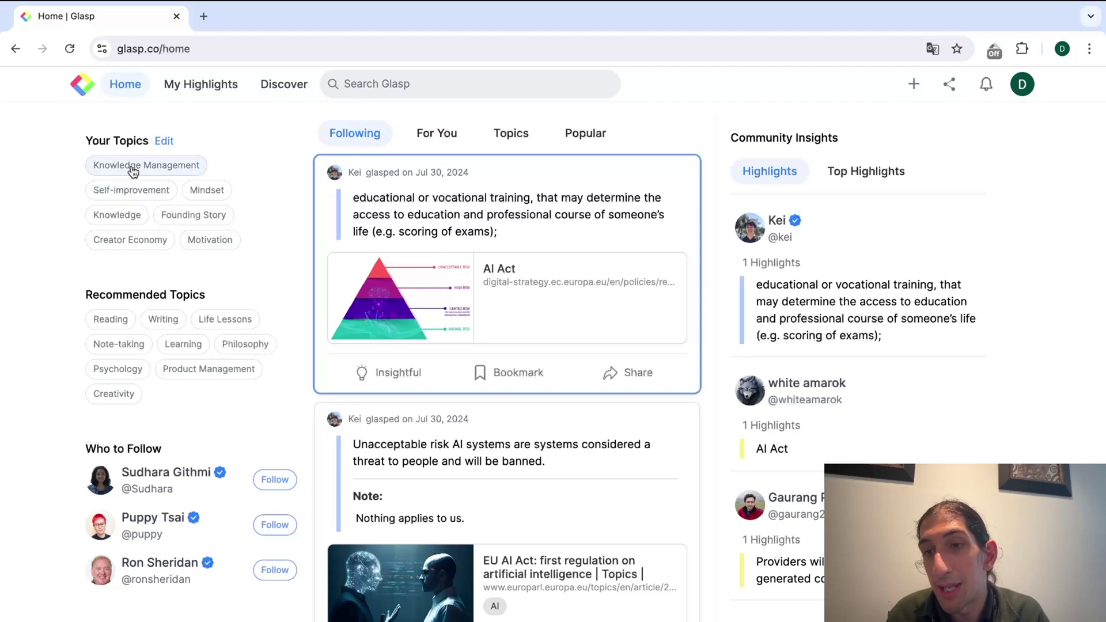
# Browse the Creator Economy topic, including The Creator Economy Needs a Middle Class.
pyautogui.click(130, 241)
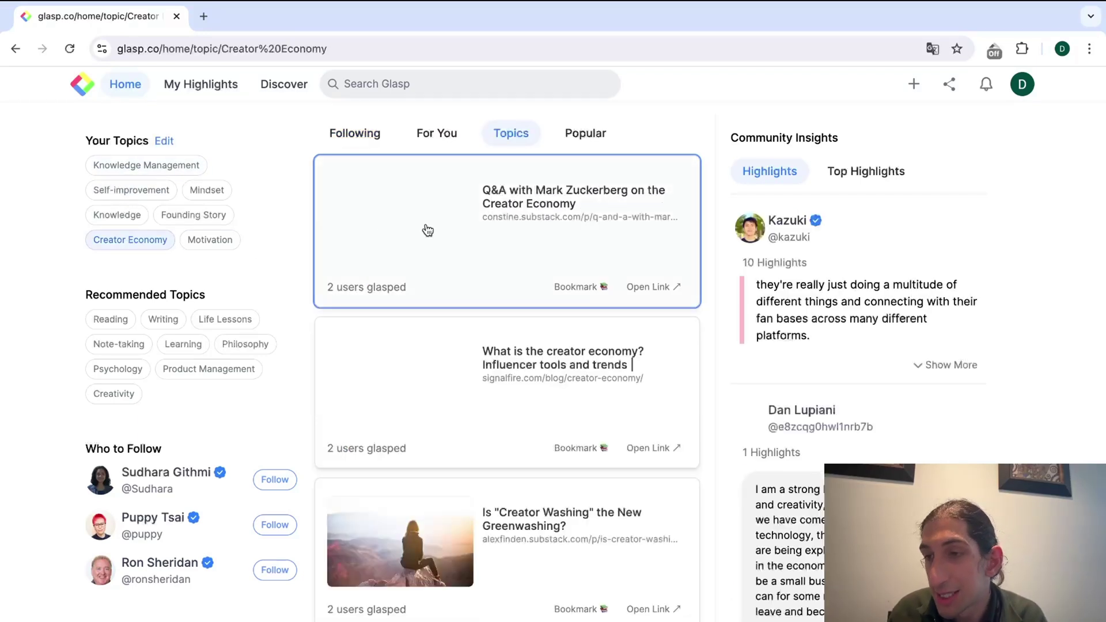
pyautogui.scroll(-5, 427, 231)
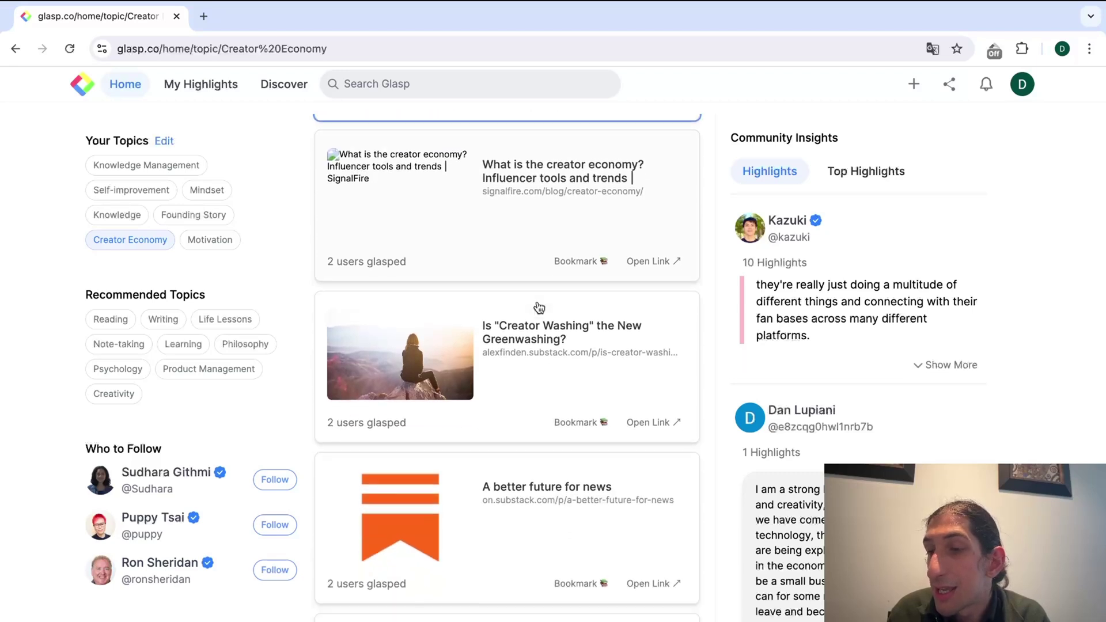
pyautogui.scroll(-4, 539, 307)
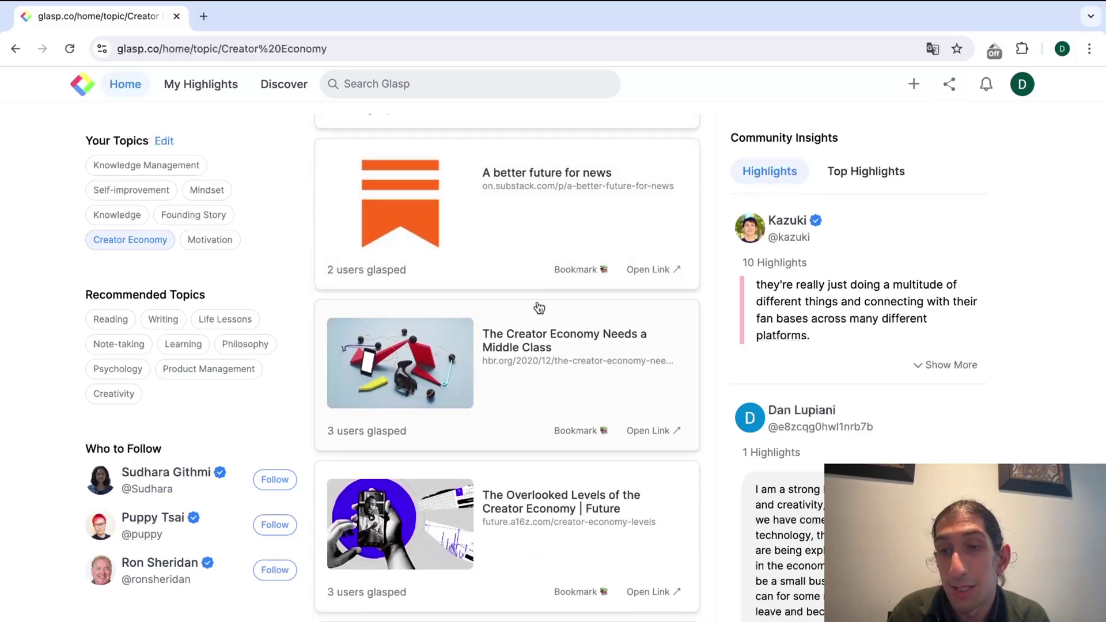
pyautogui.scroll(-2, 345, 283)
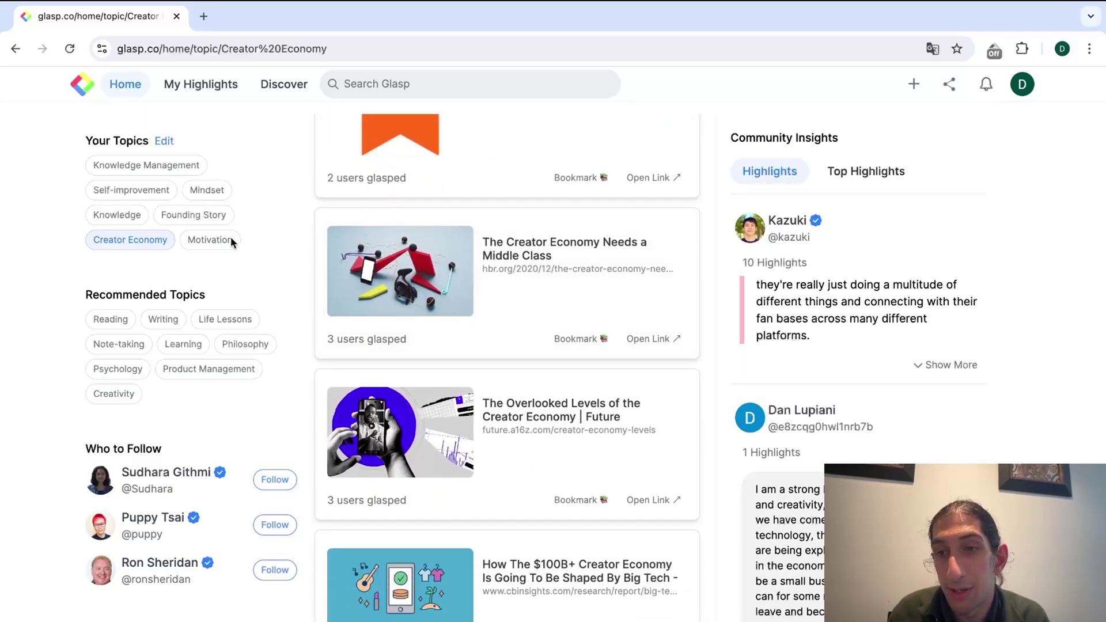
# From the Self-improvement topic, bookmark the Atomic Habits Summary & Infographic article and dismiss the translate popup.
pyautogui.click(162, 190)
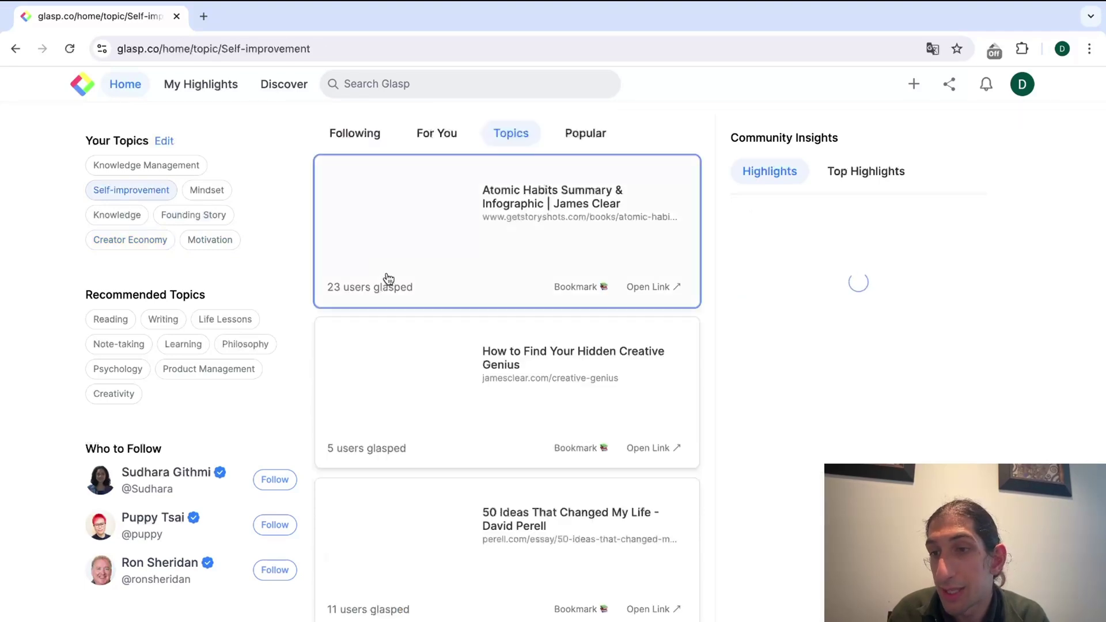
pyautogui.scroll(-6, 774, 348)
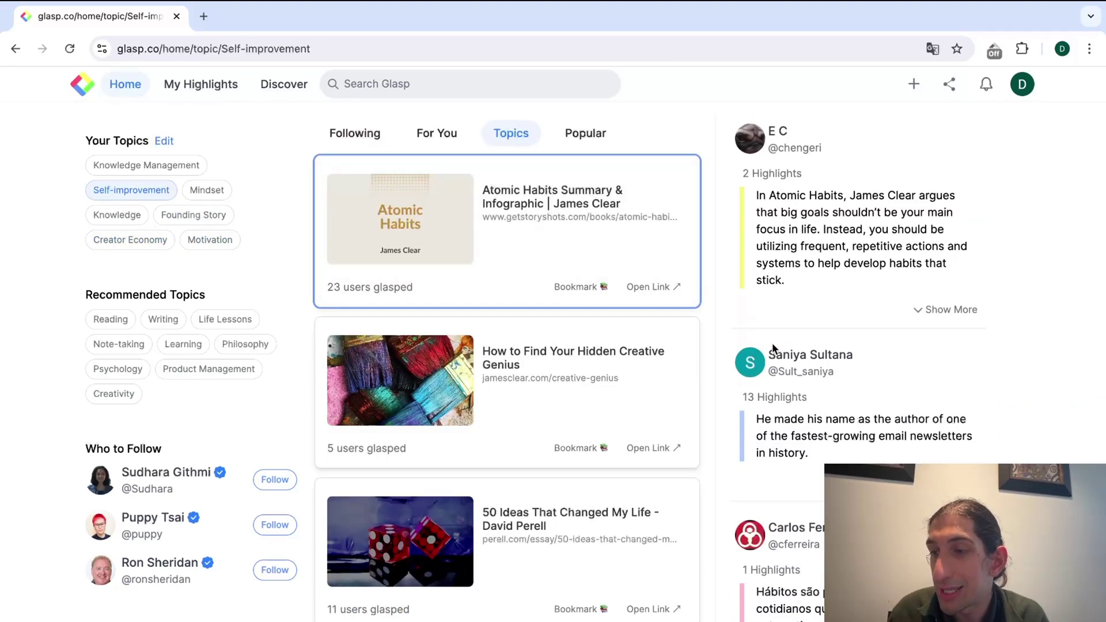
pyautogui.scroll(-15, 774, 348)
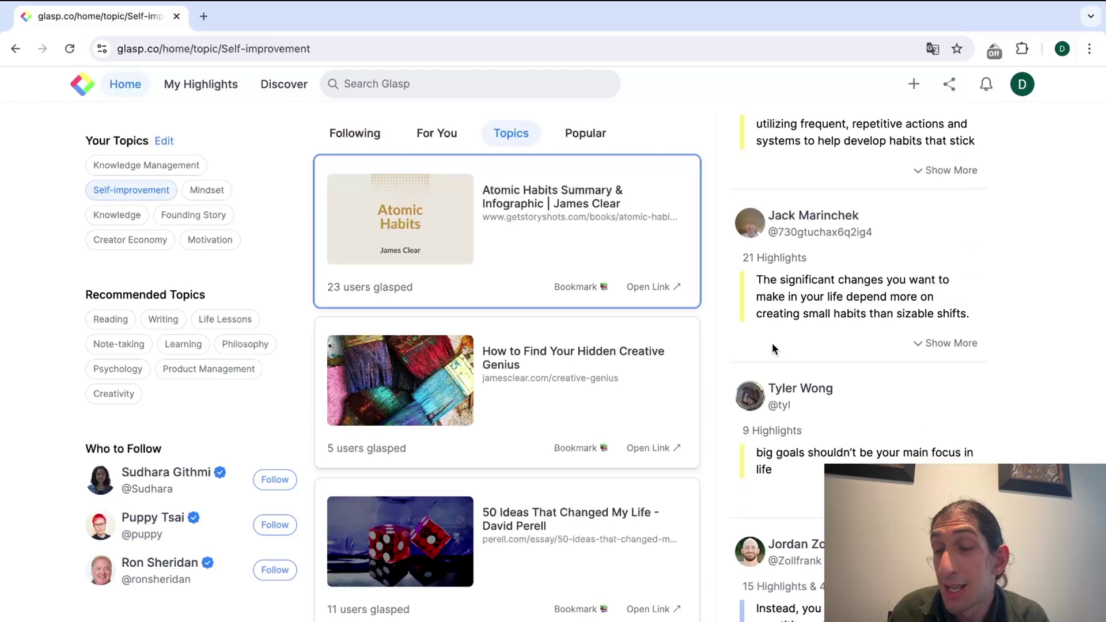
pyautogui.scroll(-10, 774, 348)
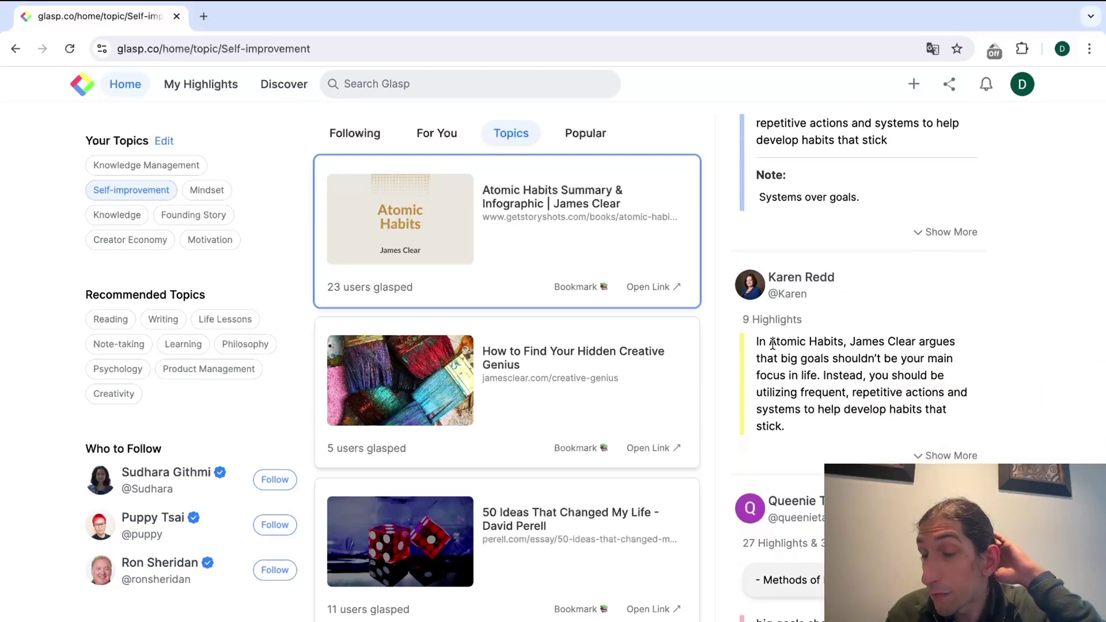
pyautogui.scroll(-1, 561, 309)
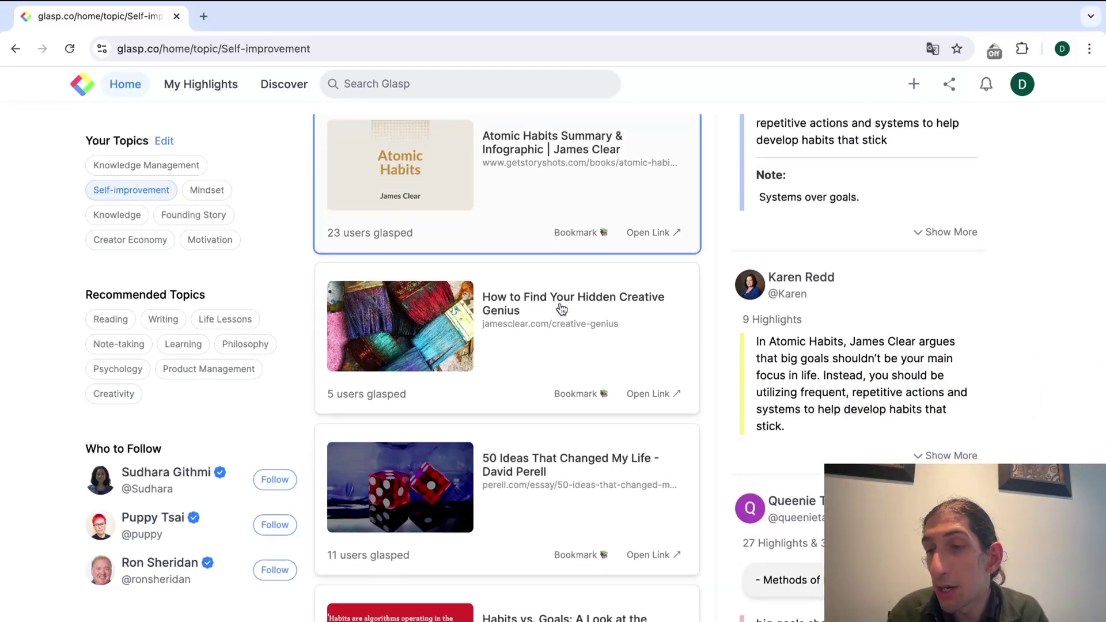
pyautogui.scroll(1, 562, 310)
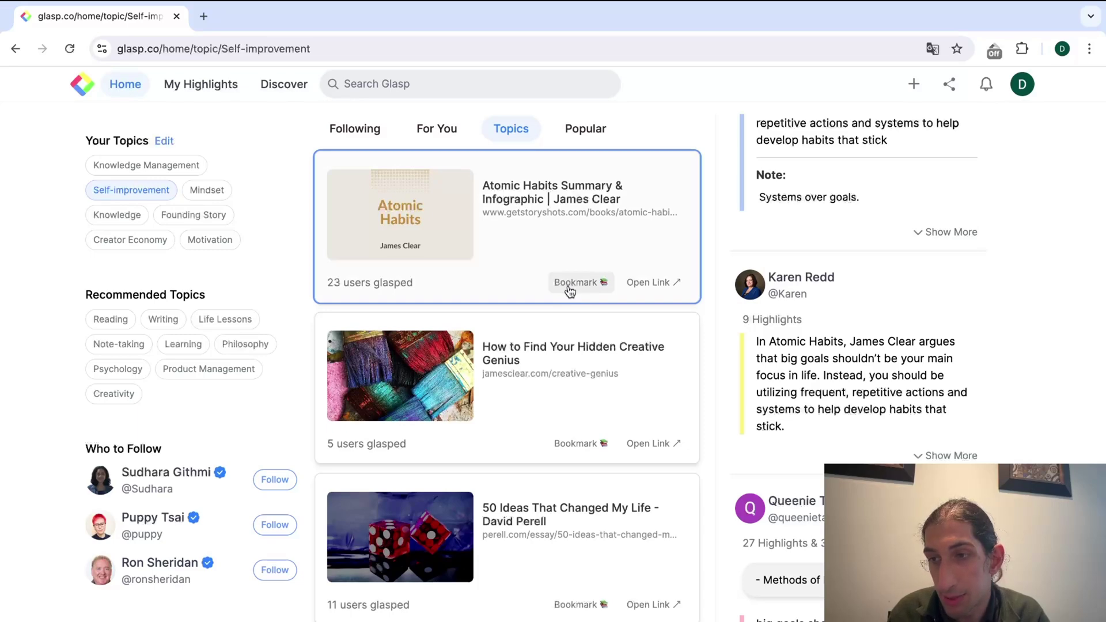
pyautogui.click(575, 282)
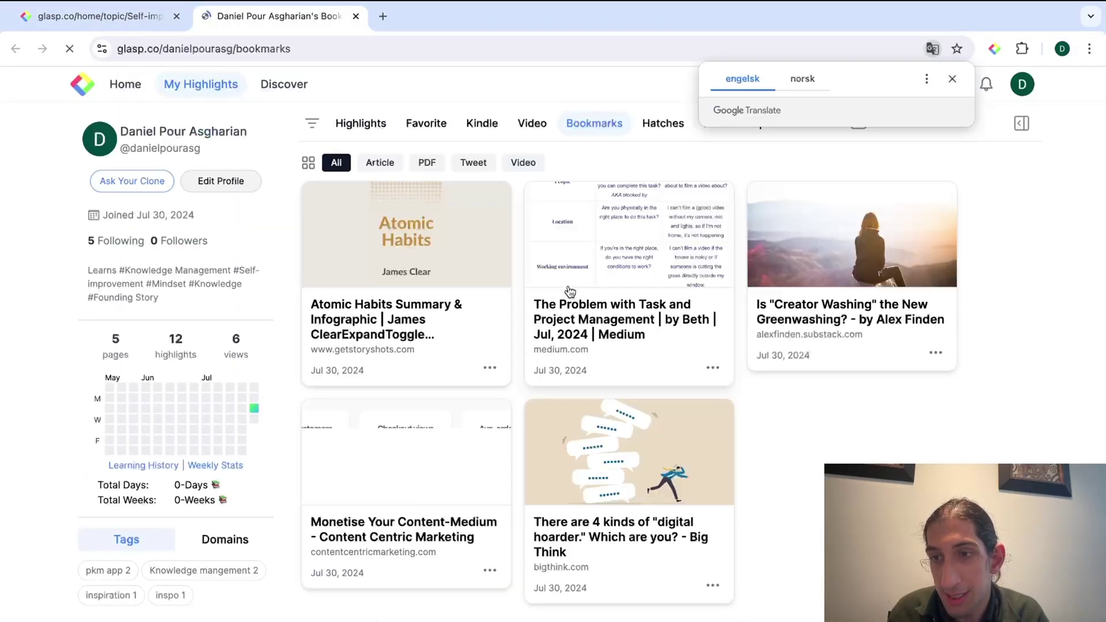
pyautogui.click(954, 81)
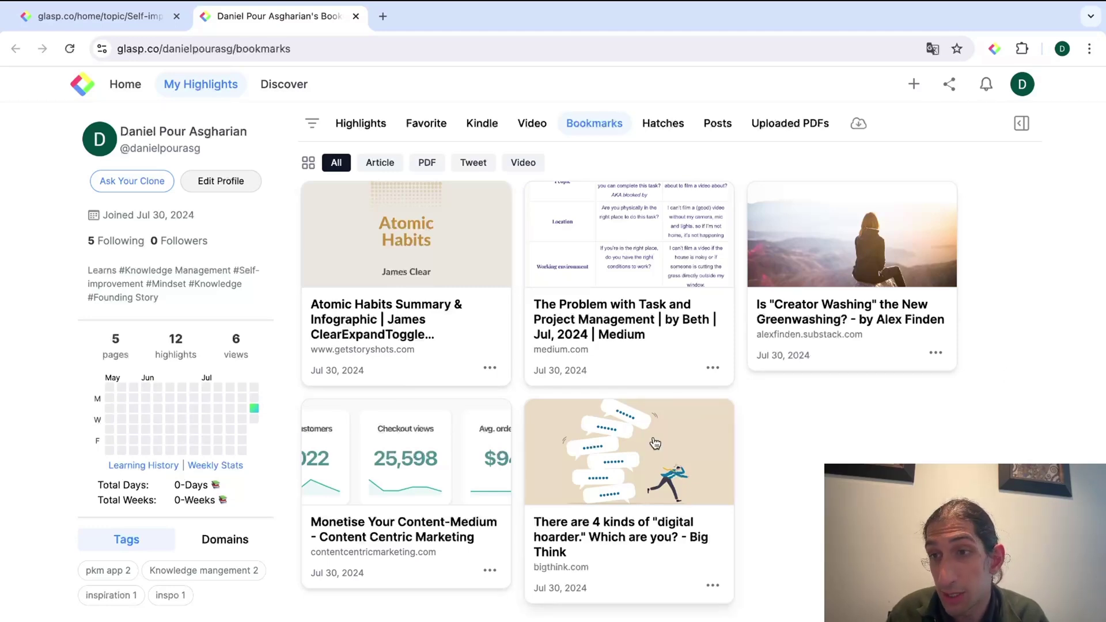
# Return to the Self-improvement feed tab and scroll down to the Community Insights on Atomic Habits.
pyautogui.click(98, 19)
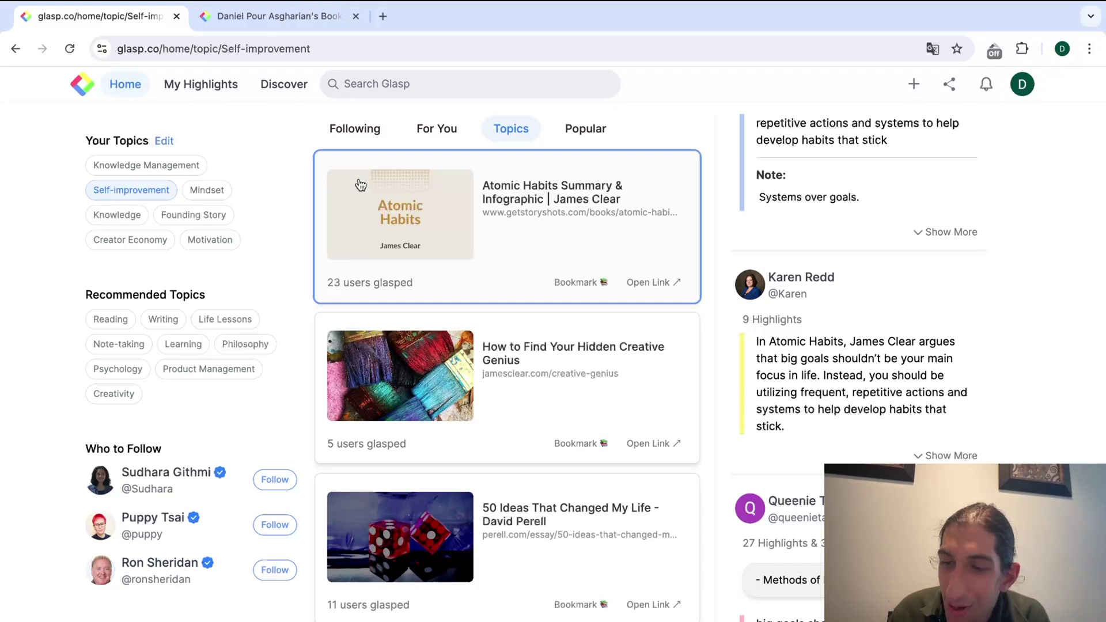
pyautogui.scroll(-3, 478, 299)
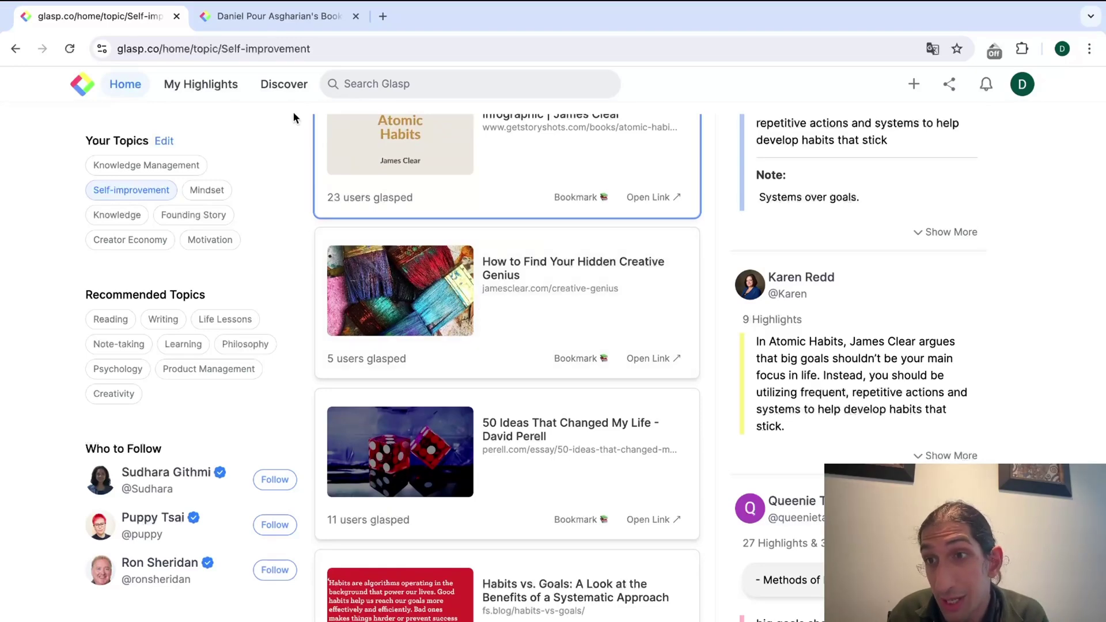
pyautogui.click(300, 15)
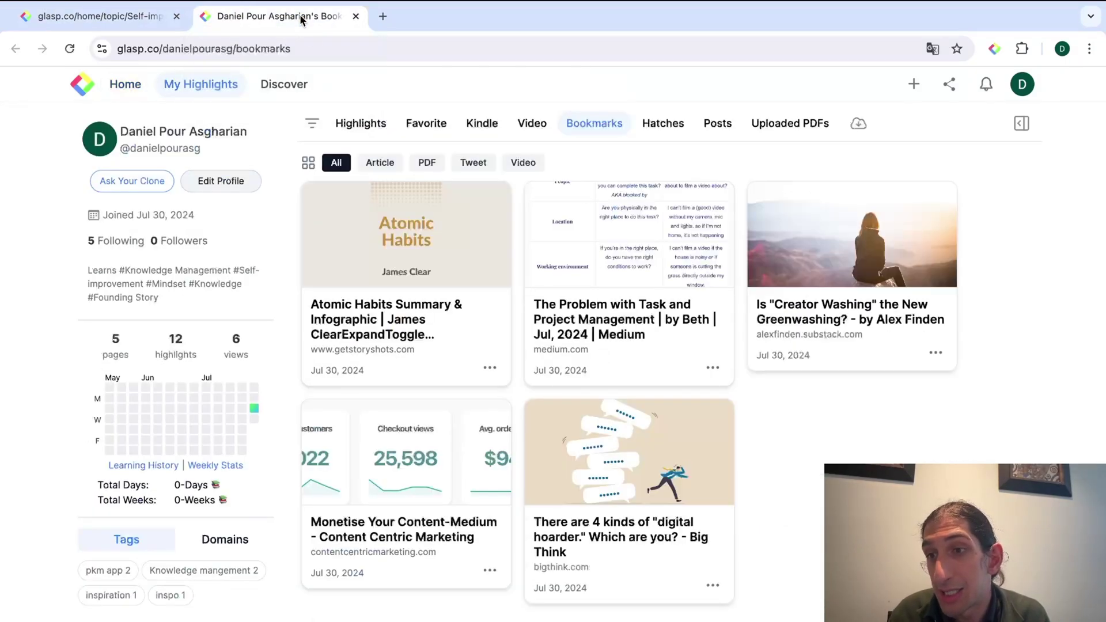
pyautogui.click(126, 21)
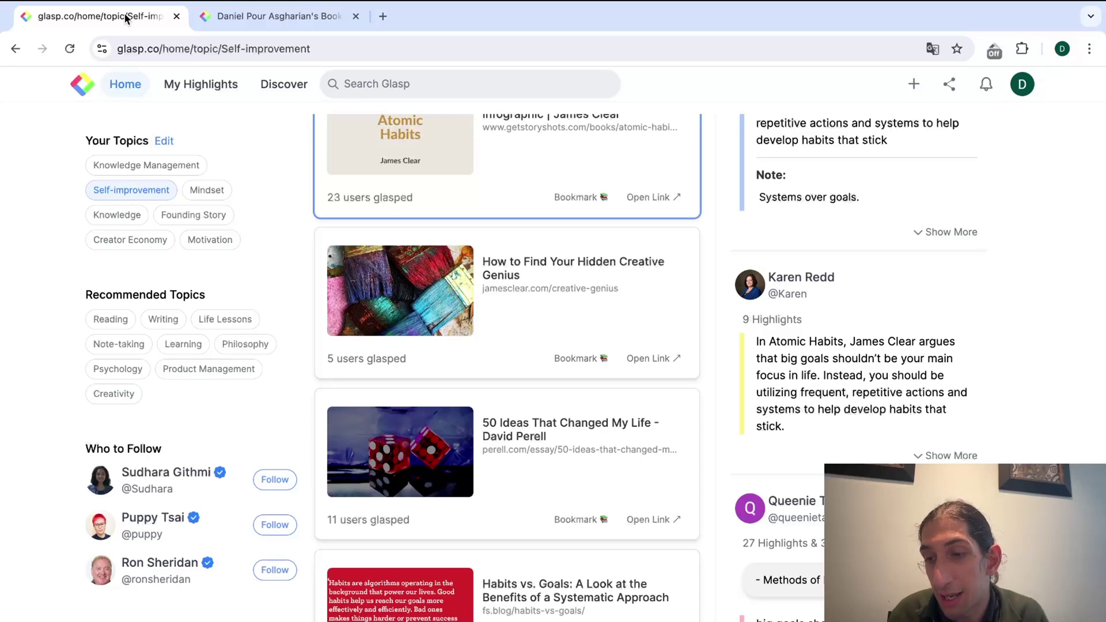
pyautogui.scroll(-20, 455, 271)
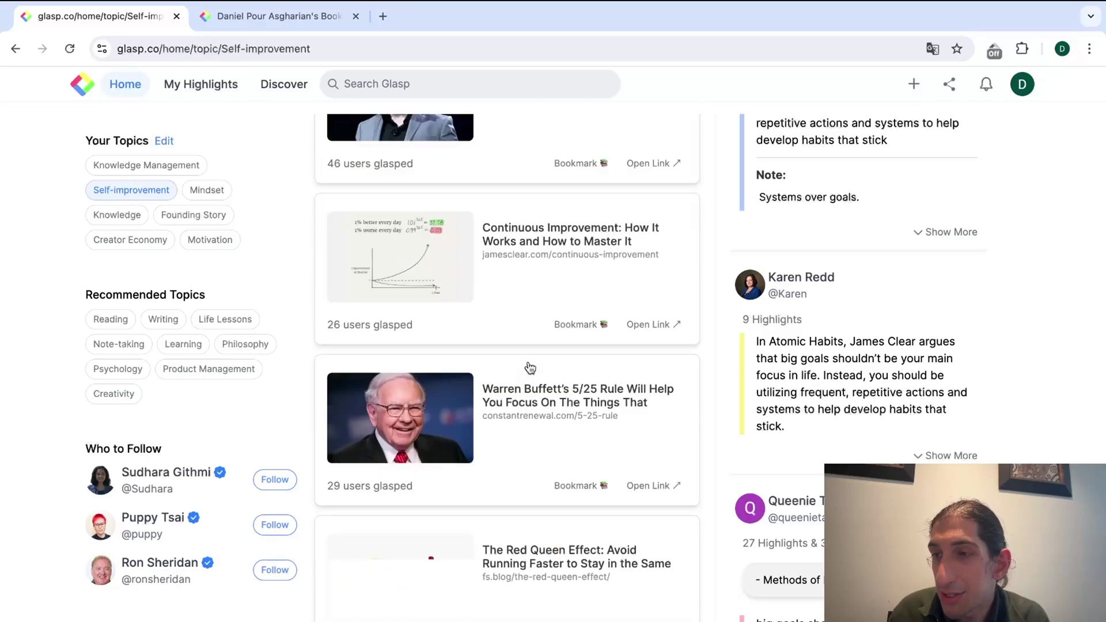
pyautogui.scroll(-15, 530, 367)
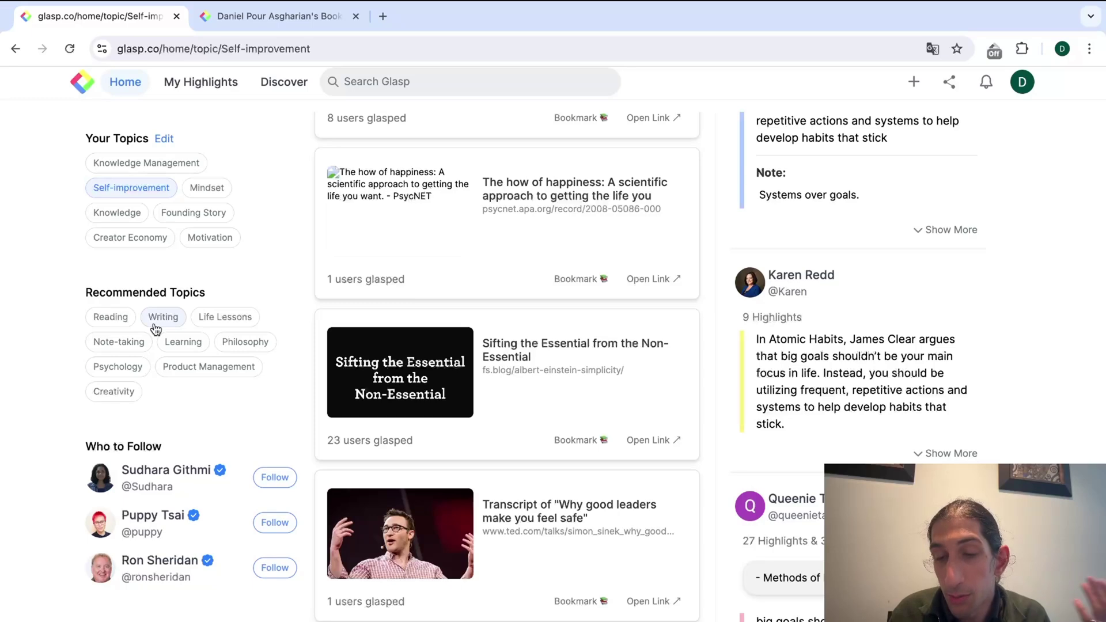
pyautogui.scroll(-5, 829, 419)
pyautogui.scroll(10, 829, 419)
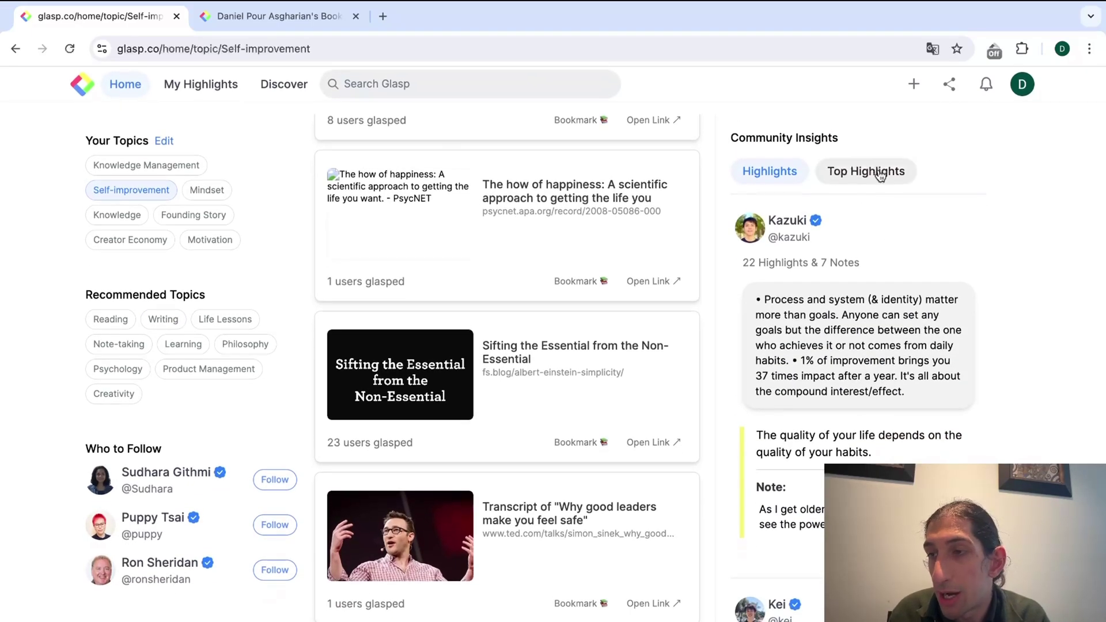
# View Self-improvement's Top Highlights, then the For You feed showing No Recommendations Found.
pyautogui.click(880, 175)
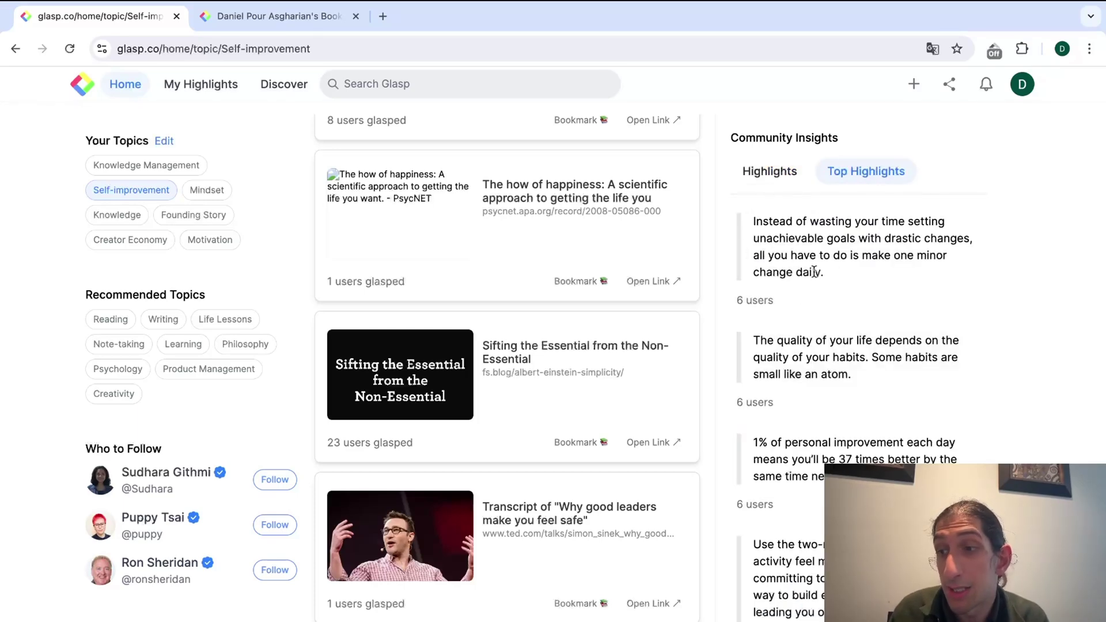
pyautogui.scroll(-7, 815, 274)
pyautogui.scroll(-5, 815, 275)
pyautogui.scroll(13, 814, 271)
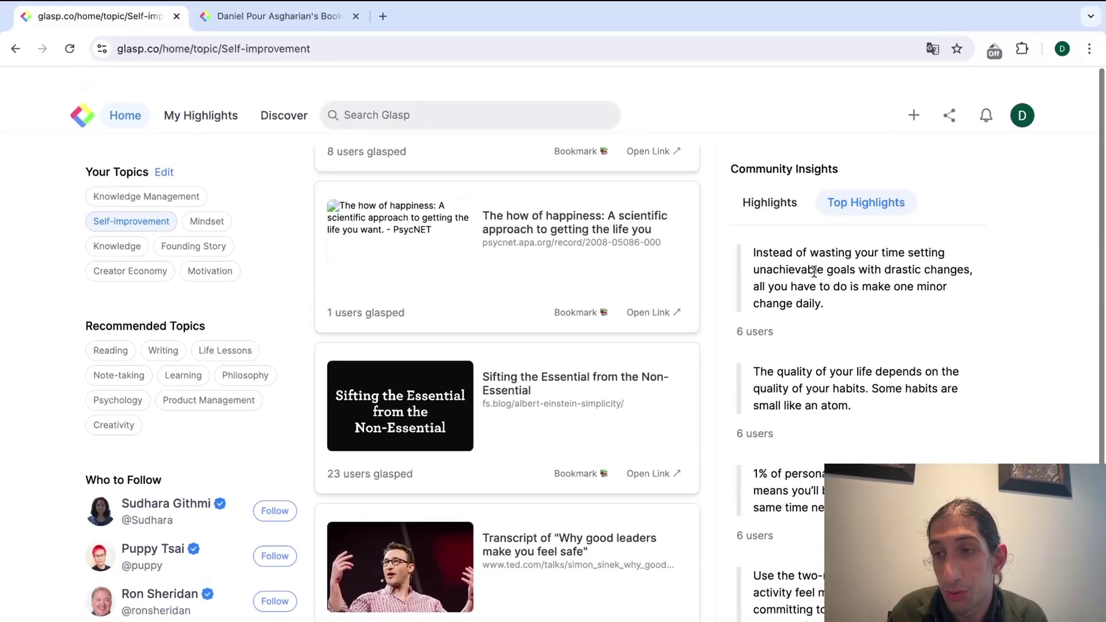
pyautogui.scroll(20, 480, 223)
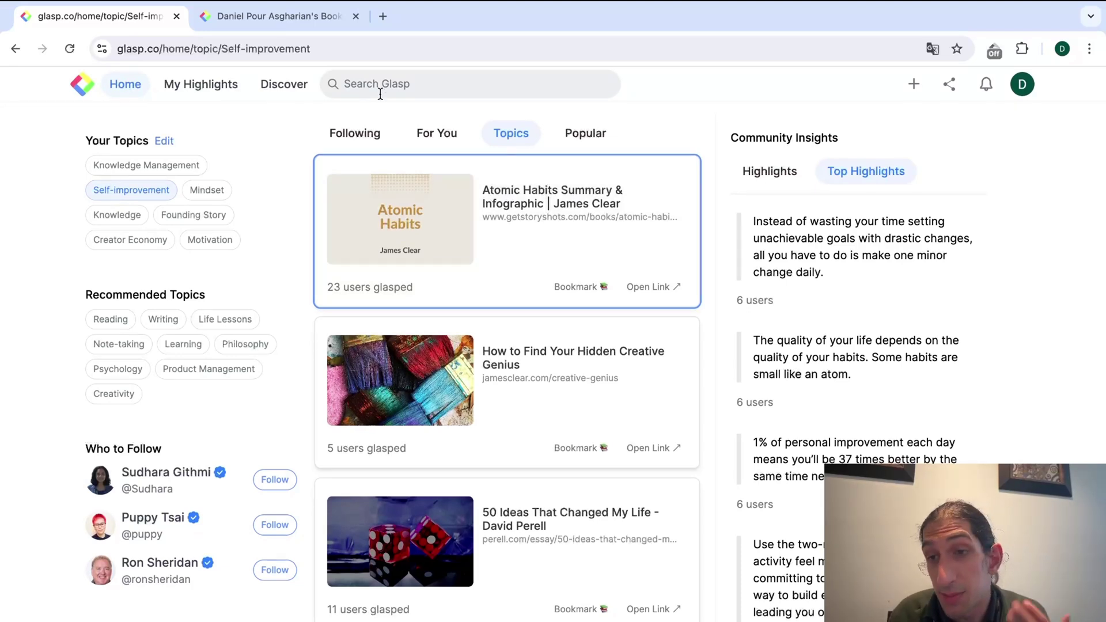
pyautogui.click(365, 146)
pyautogui.click(458, 148)
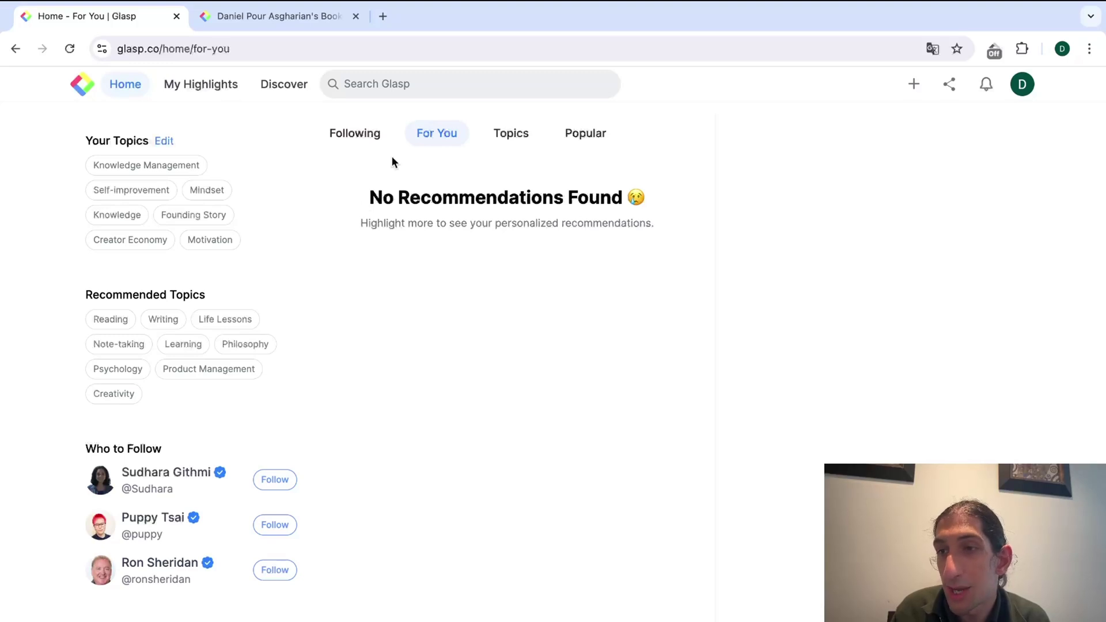
# Return to the Following tab to see a followed user's AI Act highlights and notes.
pyautogui.click(330, 132)
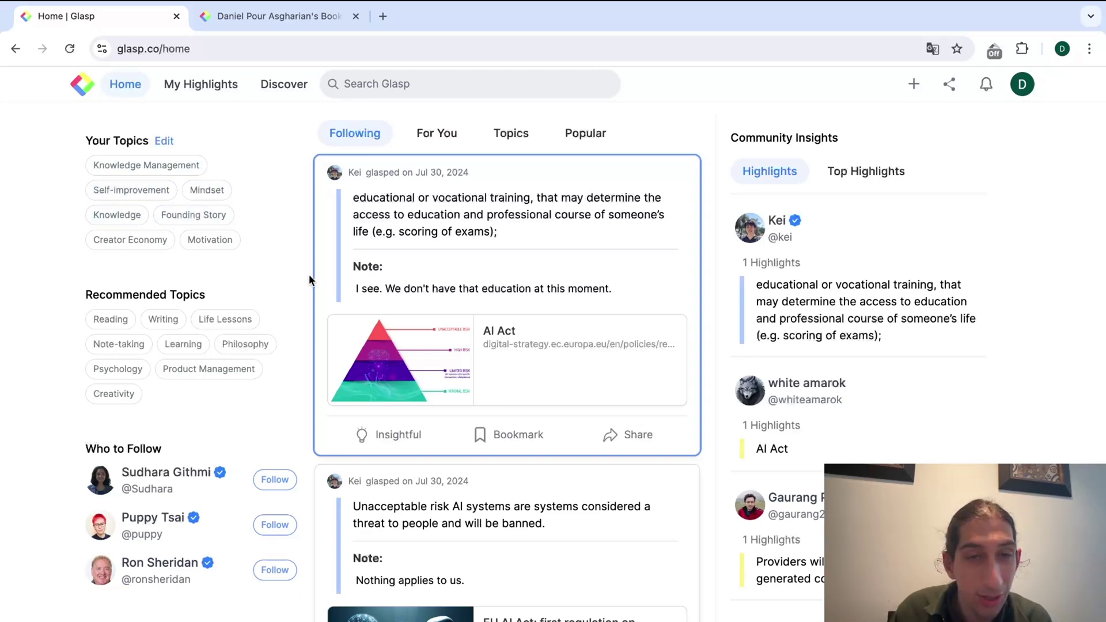
pyautogui.scroll(-1, 309, 280)
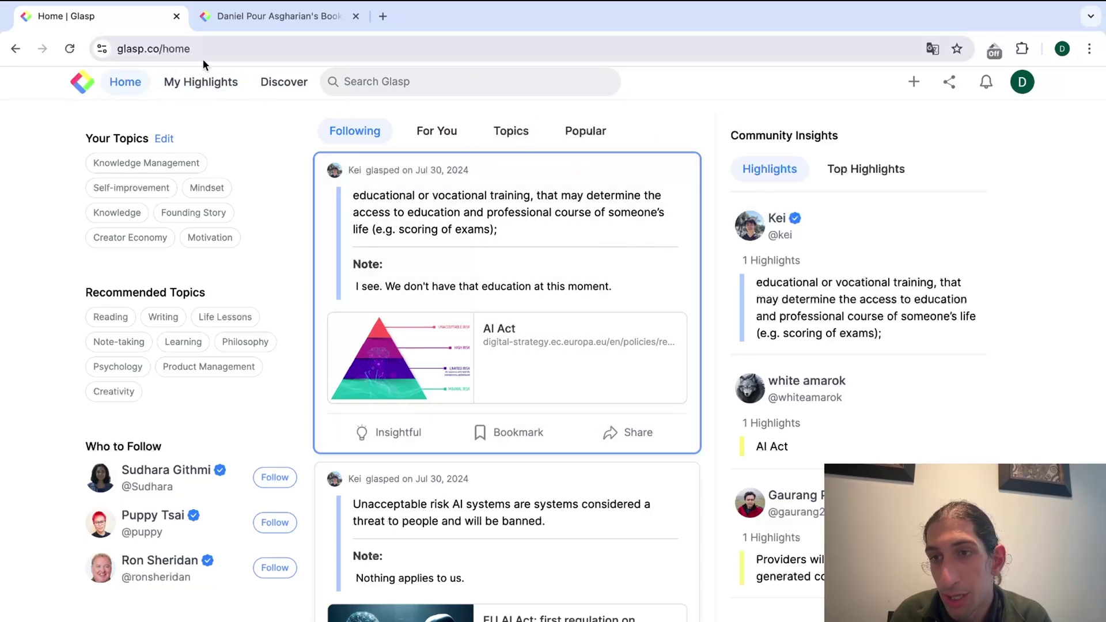
# From My Highlights > Bookmarks, open the Atomic Habits Summary and read down to What Are Habits?
pyautogui.click(210, 82)
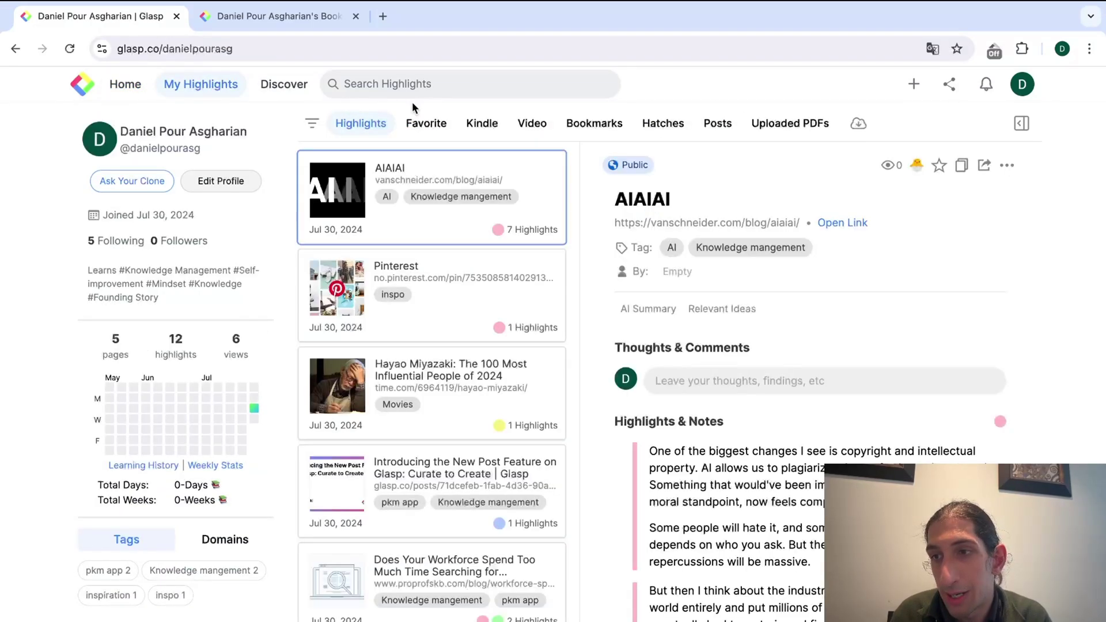
pyautogui.click(597, 125)
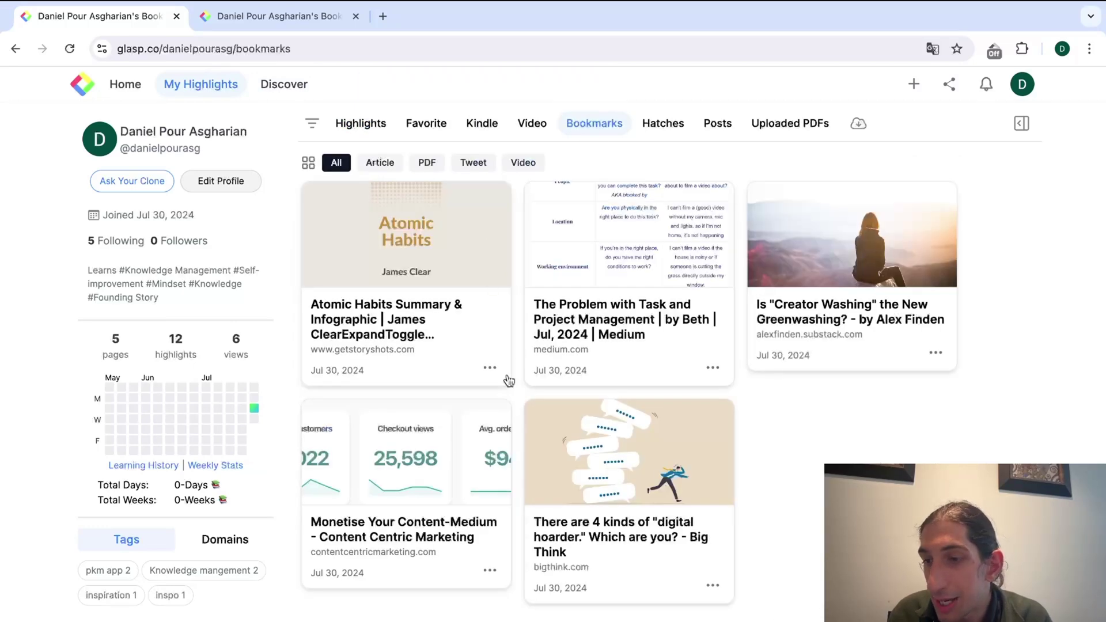
pyautogui.click(425, 321)
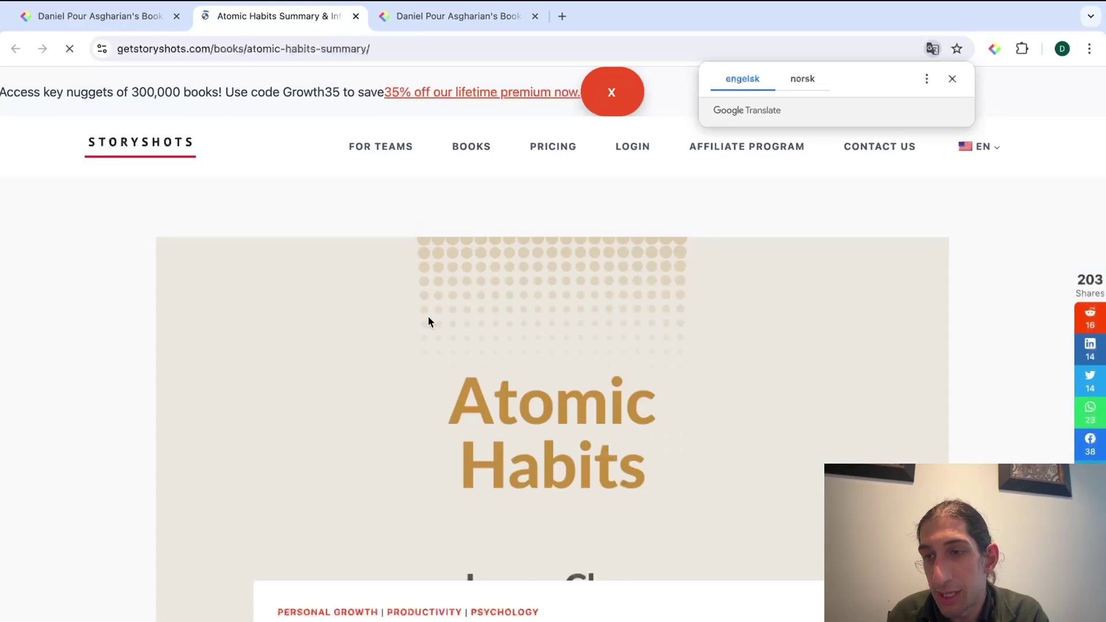
pyautogui.scroll(-9, 448, 353)
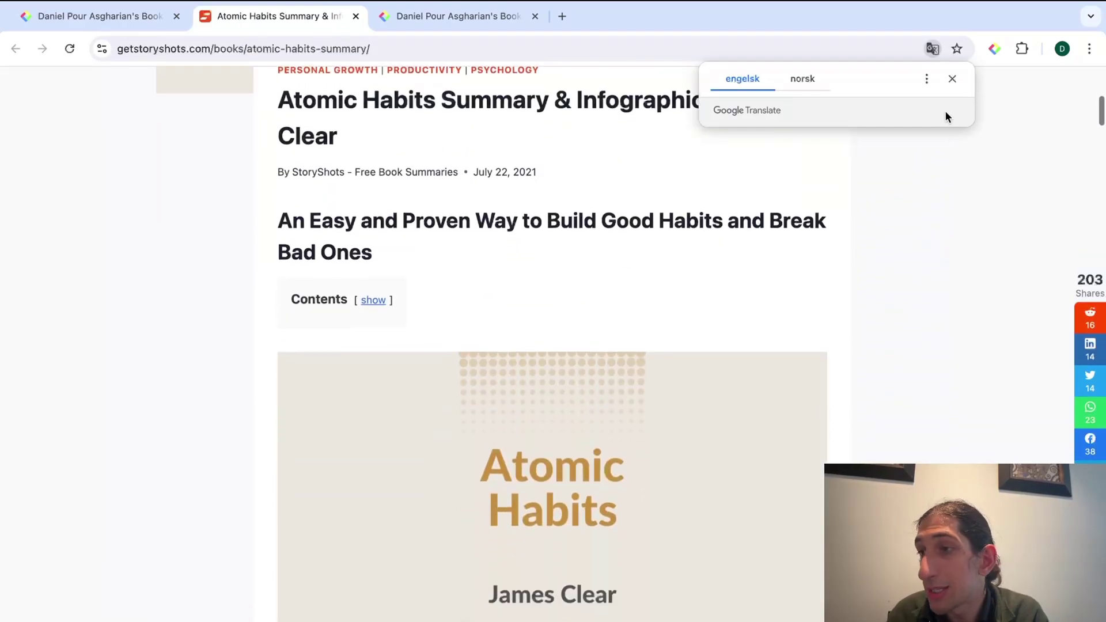
pyautogui.click(952, 79)
pyautogui.scroll(-8, 603, 428)
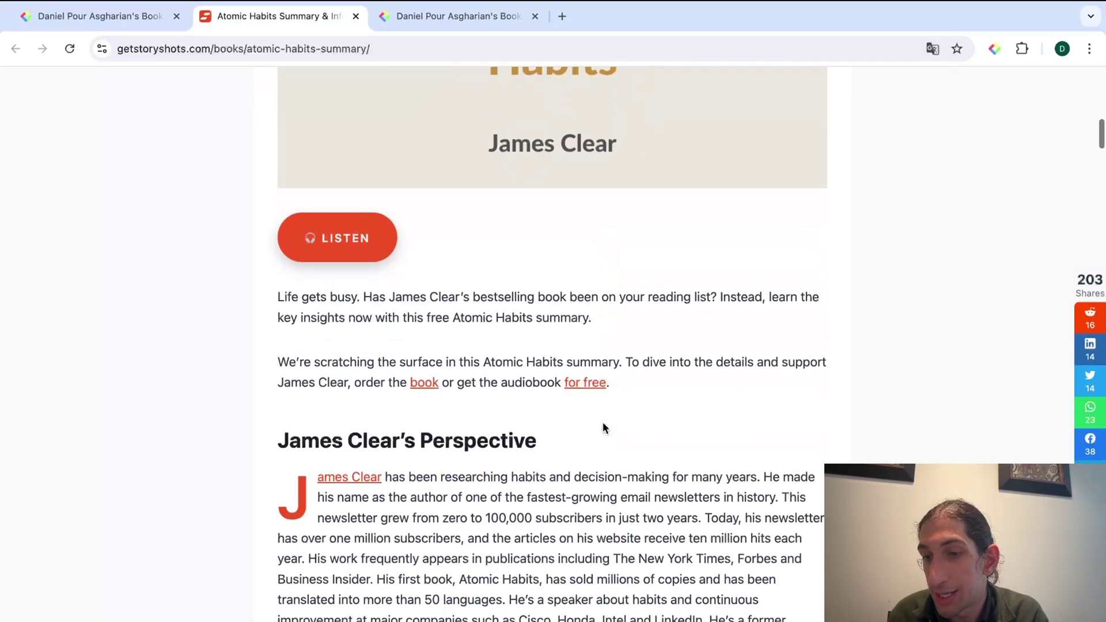
pyautogui.scroll(-5, 475, 391)
pyautogui.scroll(-10, 475, 391)
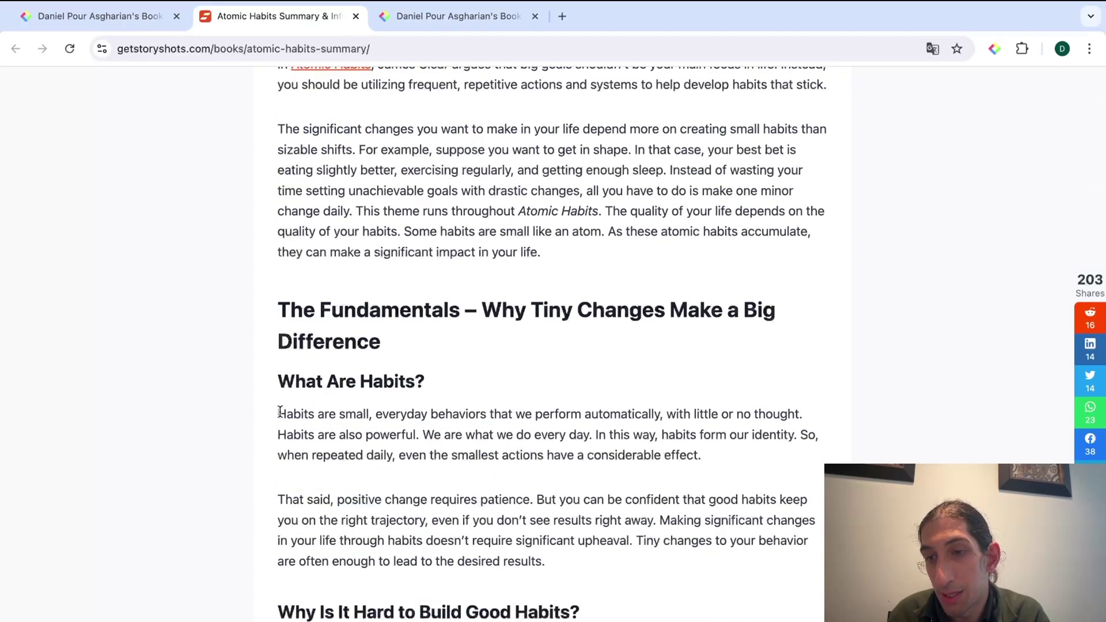
# Highlight the What Are Habits? paragraph in pink, check it in the sidebar, then search 'youtube'.
pyautogui.moveTo(278, 414); pyautogui.dragTo(714, 461)
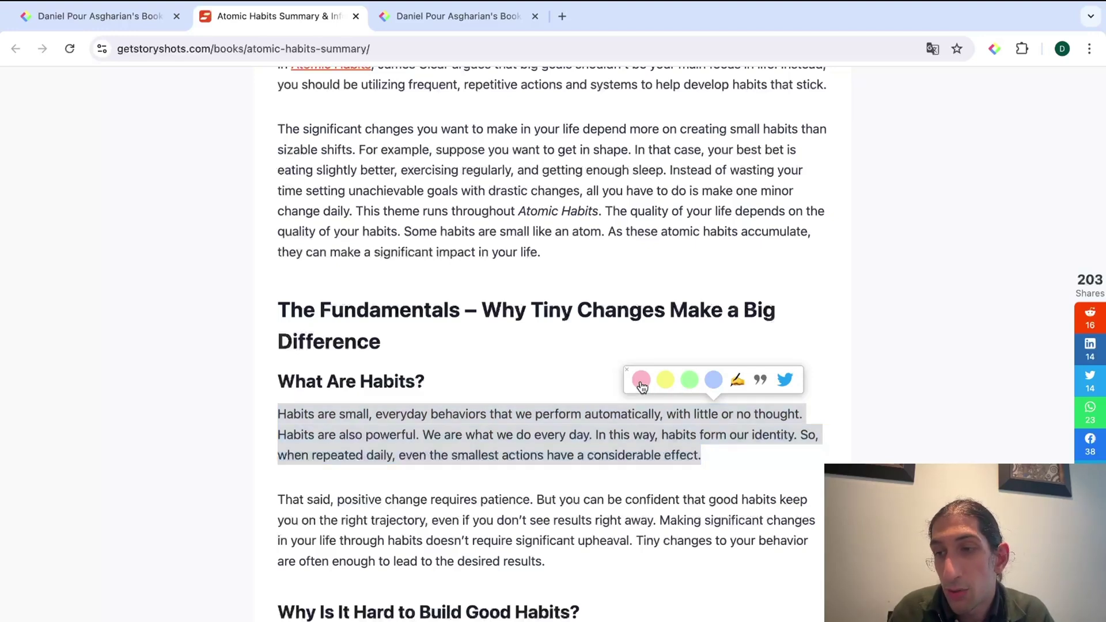
pyautogui.click(646, 382)
pyautogui.click(997, 51)
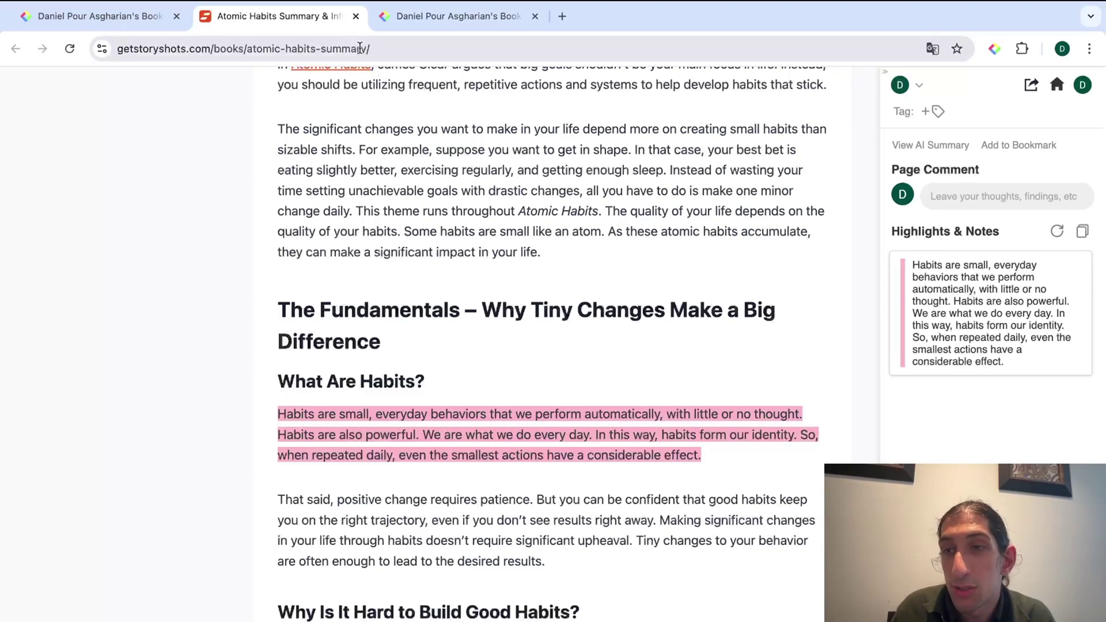
pyautogui.click(364, 51)
pyautogui.write('youtub')
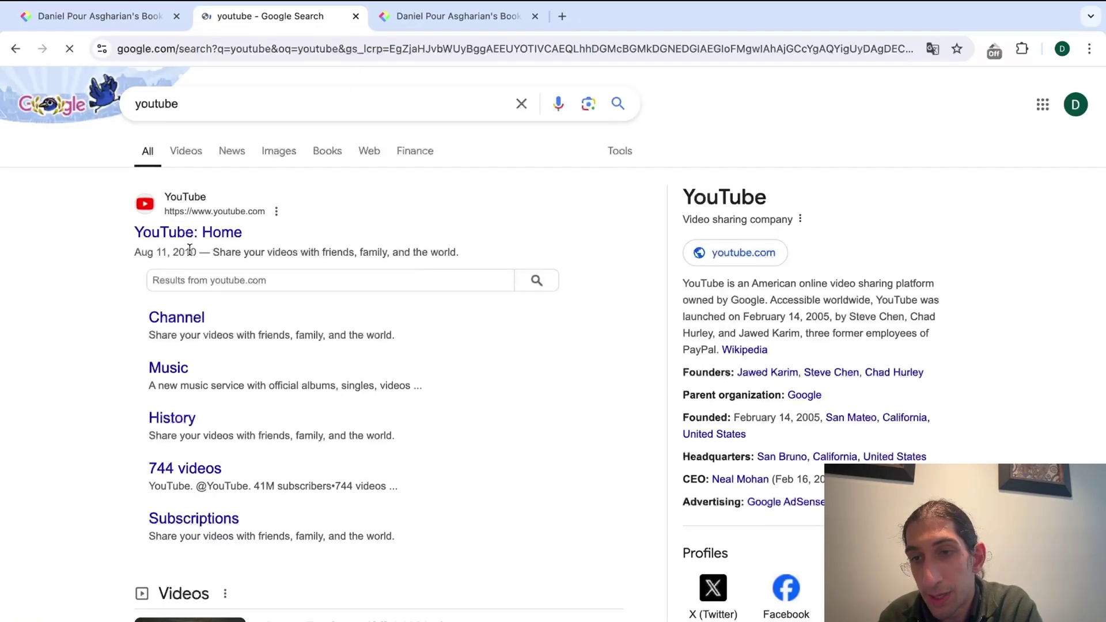
# Play 'What's New In Social Media Marketing Right Now? August 2024' with Glasp's transcript shown and its first paragraph selected.
pyautogui.click(188, 233)
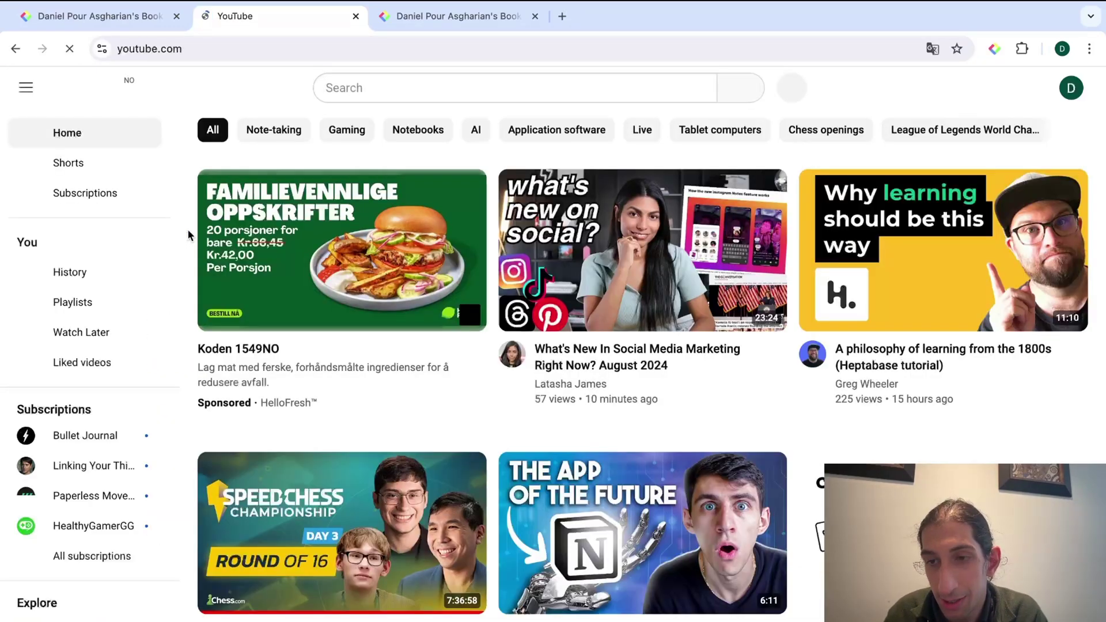
pyautogui.click(663, 276)
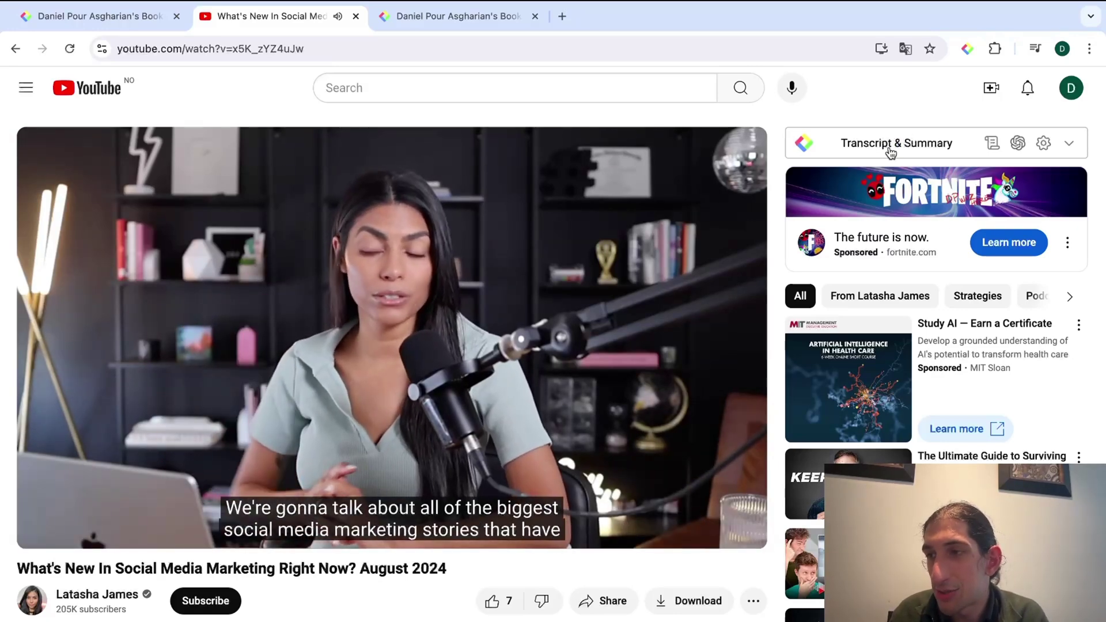
pyautogui.click(970, 141)
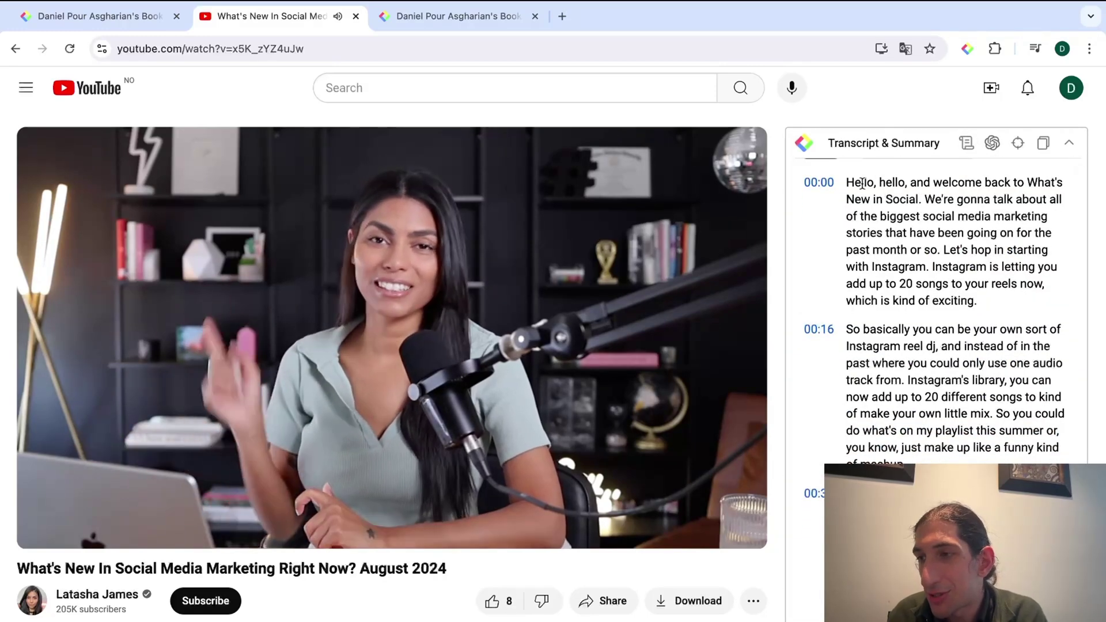
pyautogui.moveTo(845, 182); pyautogui.dragTo(986, 303)
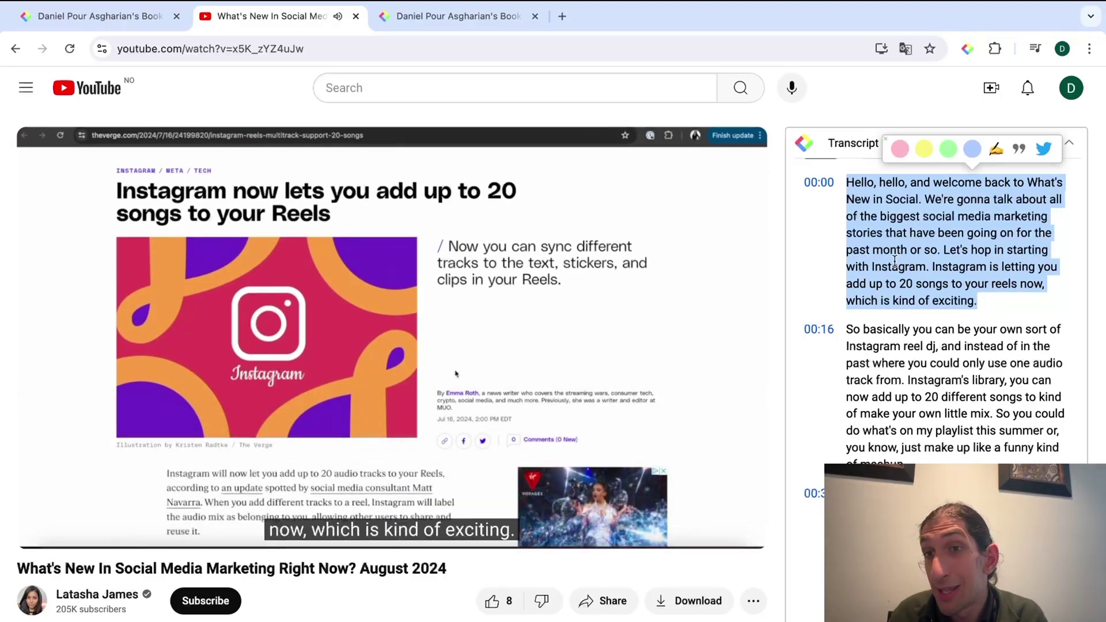
pyautogui.click(895, 263)
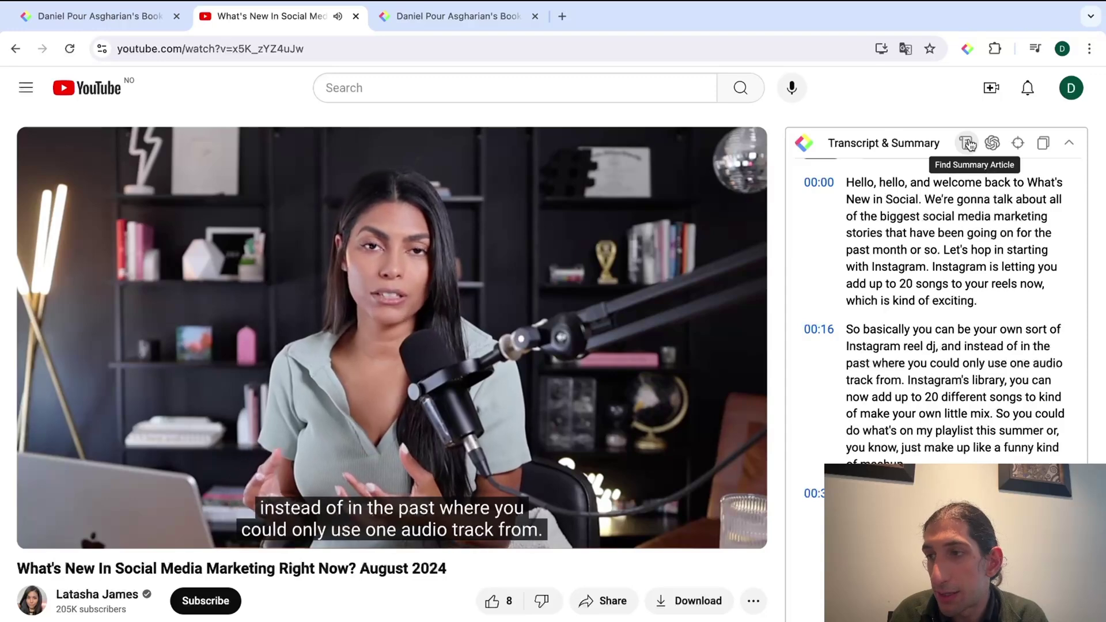
# Open the video's summary article page in a new tab and scroll to its summary section.
pyautogui.click(968, 143)
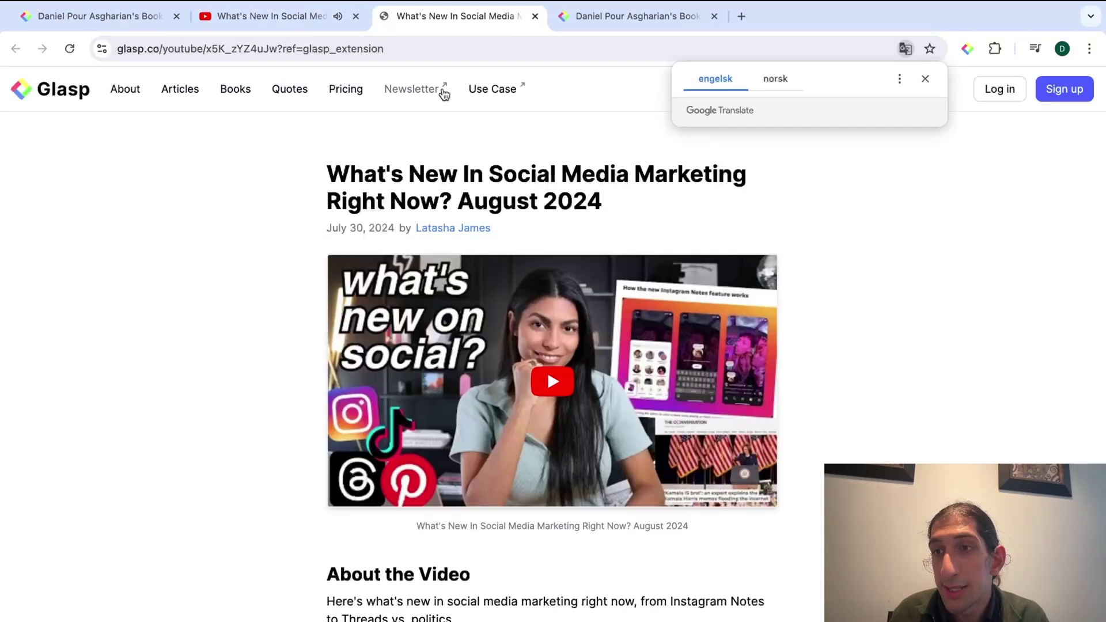
pyautogui.scroll(-5, 365, 293)
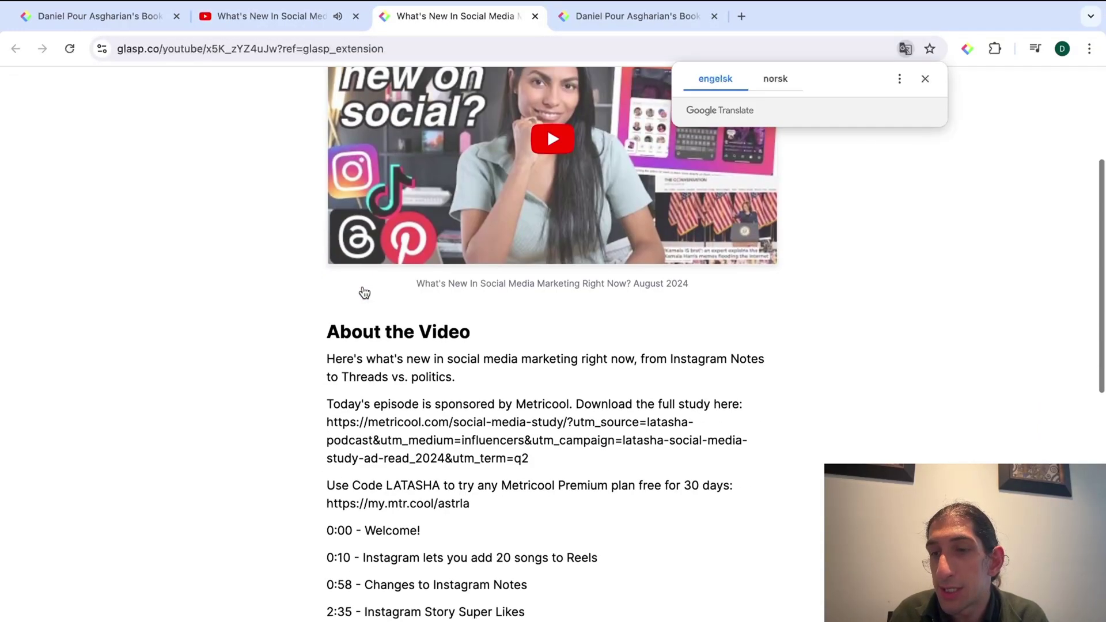
pyautogui.scroll(-6, 364, 293)
pyautogui.scroll(-8, 363, 286)
pyautogui.scroll(3, 378, 315)
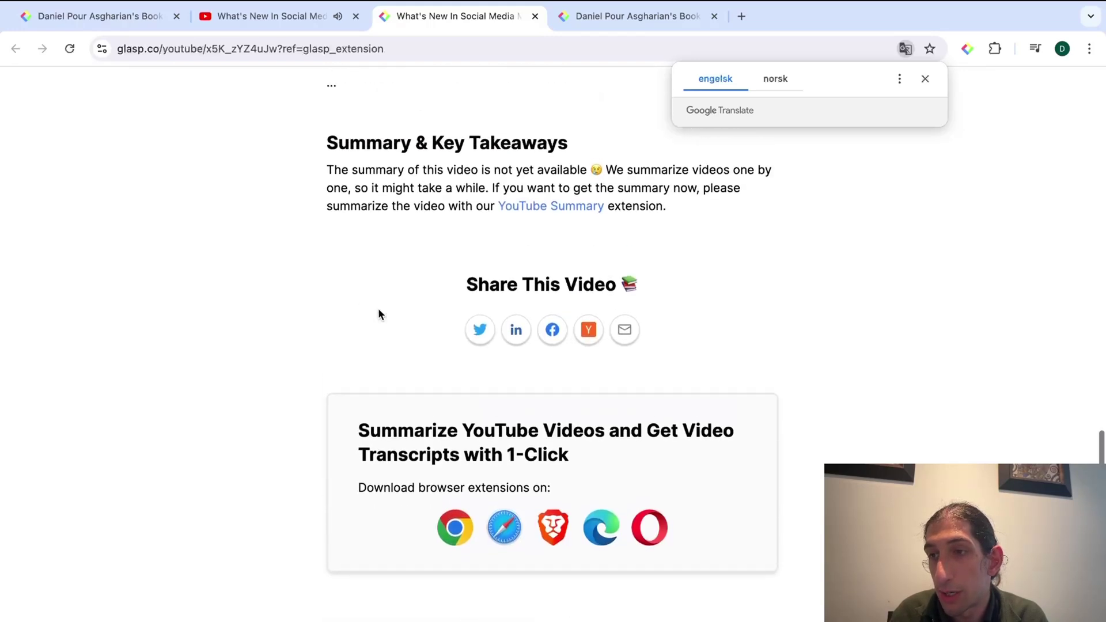
# Dismiss the Translate popup, check Summary & Key Takeaways, and switch back to the YouTube video.
pyautogui.click(926, 79)
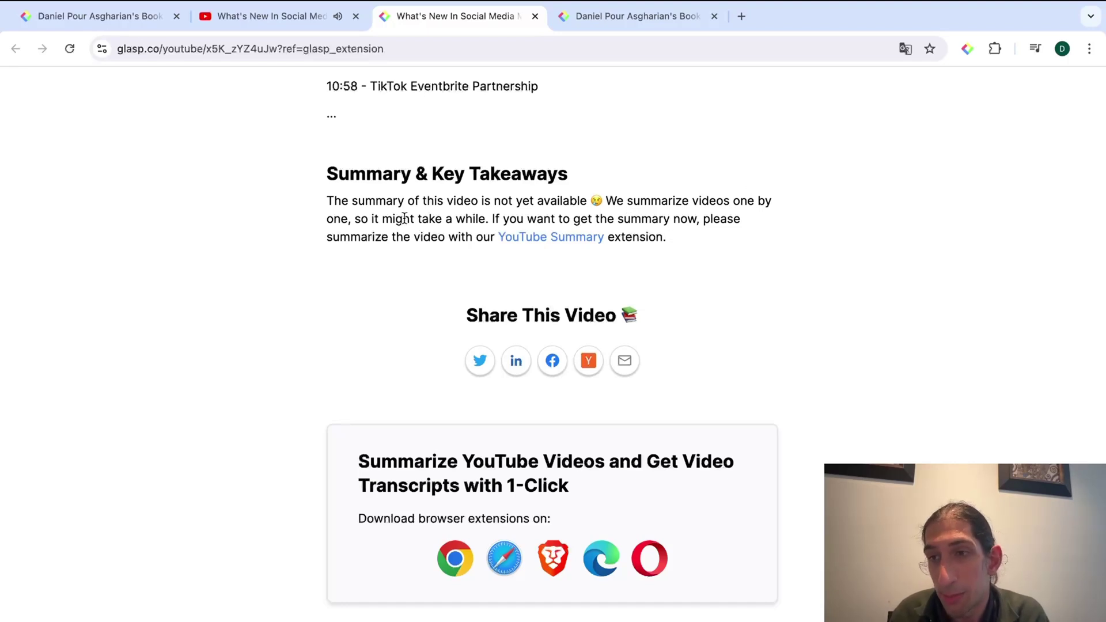
pyautogui.scroll(-1, 406, 219)
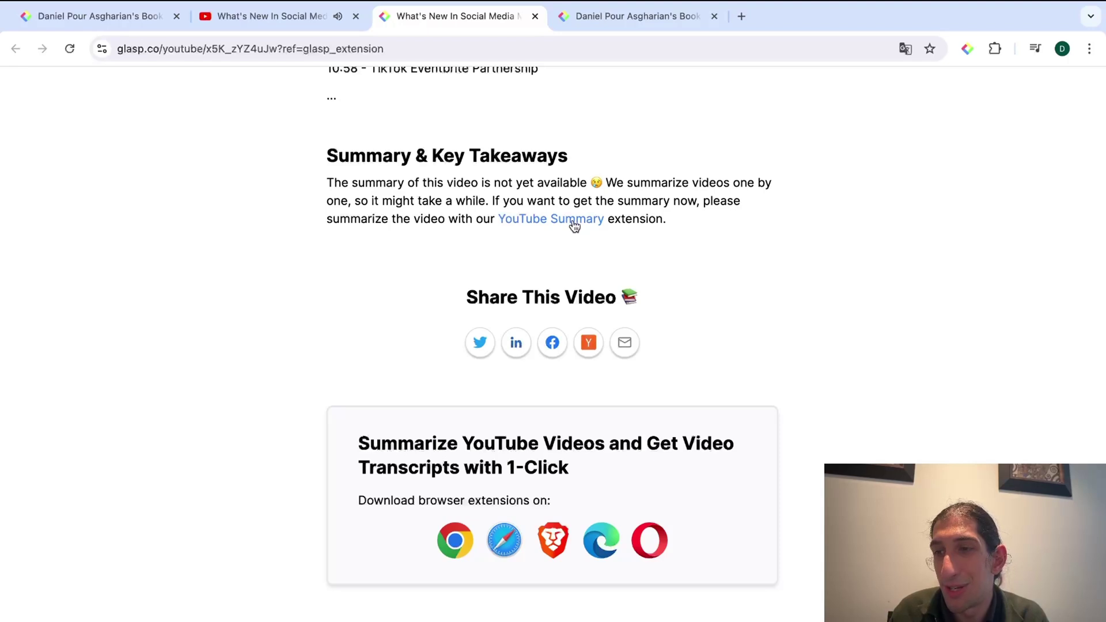
pyautogui.scroll(1, 452, 215)
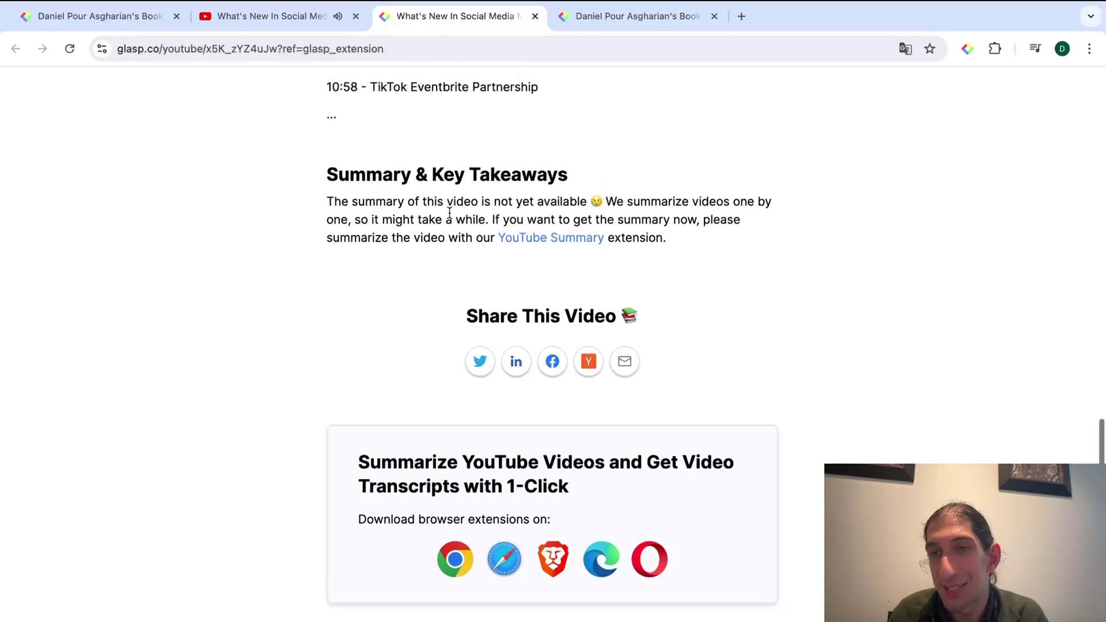
pyautogui.click(309, 25)
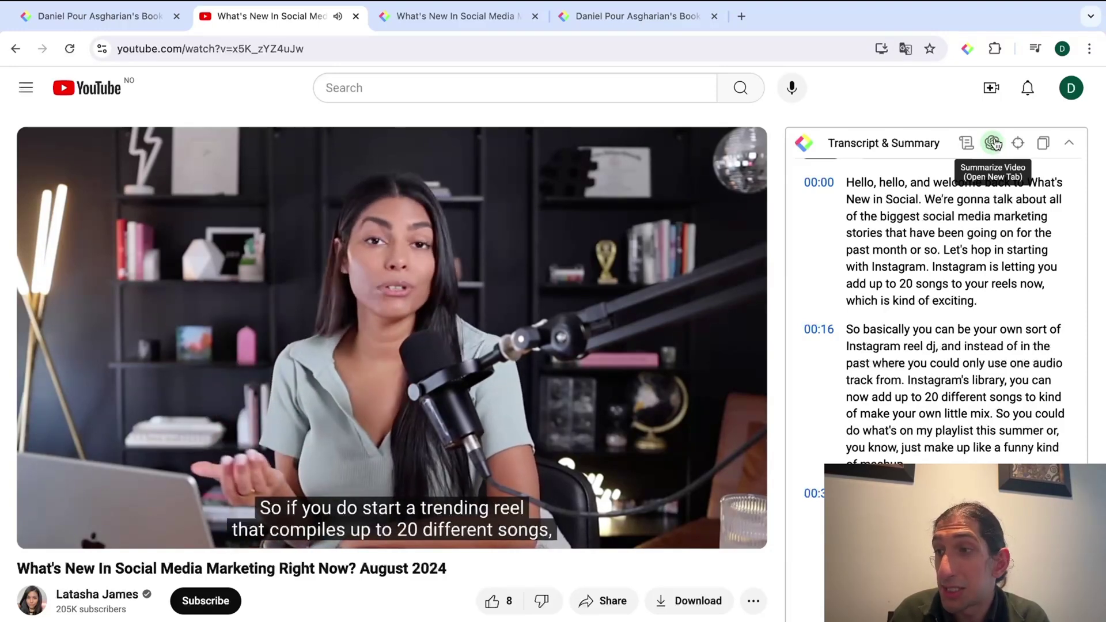
# Close the YouTube video tab and the summary article tab, returning to Glasp Bookmarks.
pyautogui.scroll(-1, 1032, 137)
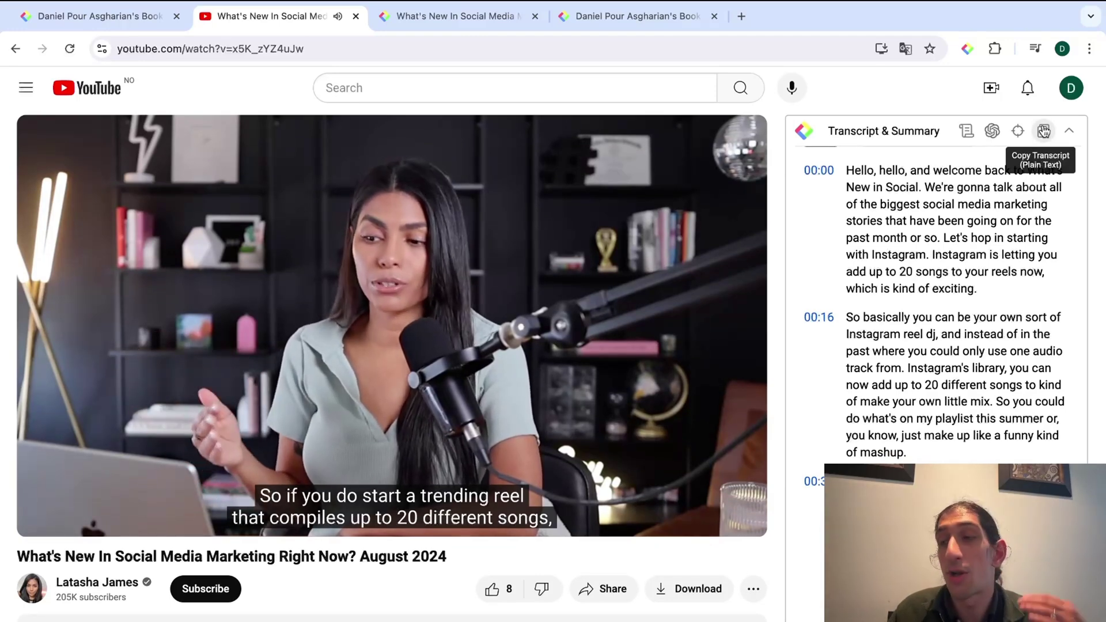
pyautogui.scroll(-8, 989, 311)
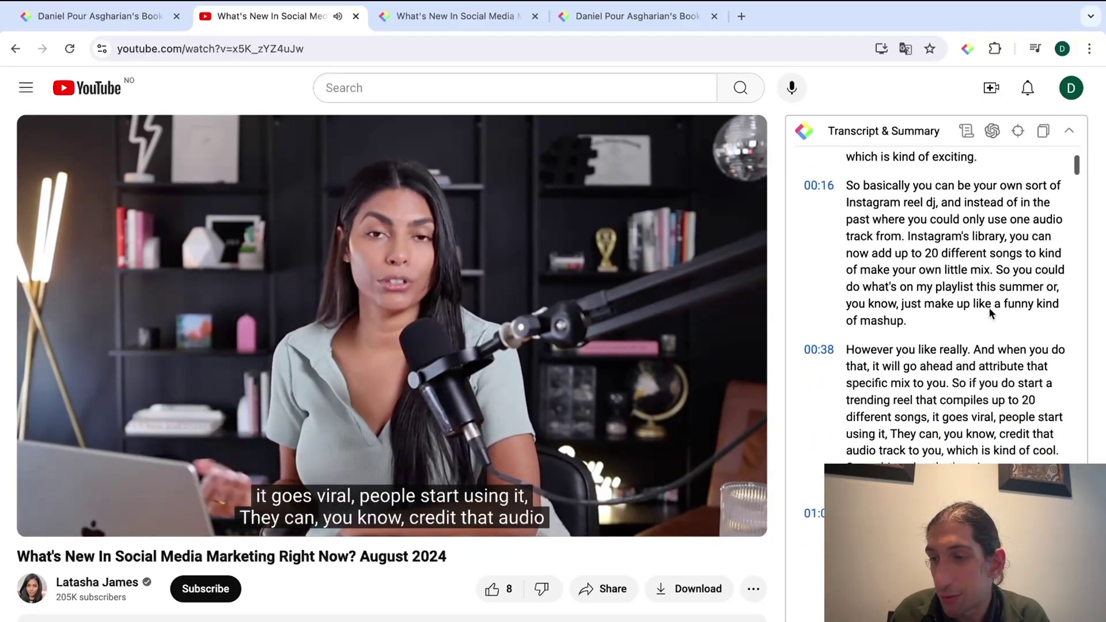
pyautogui.scroll(-3, 989, 309)
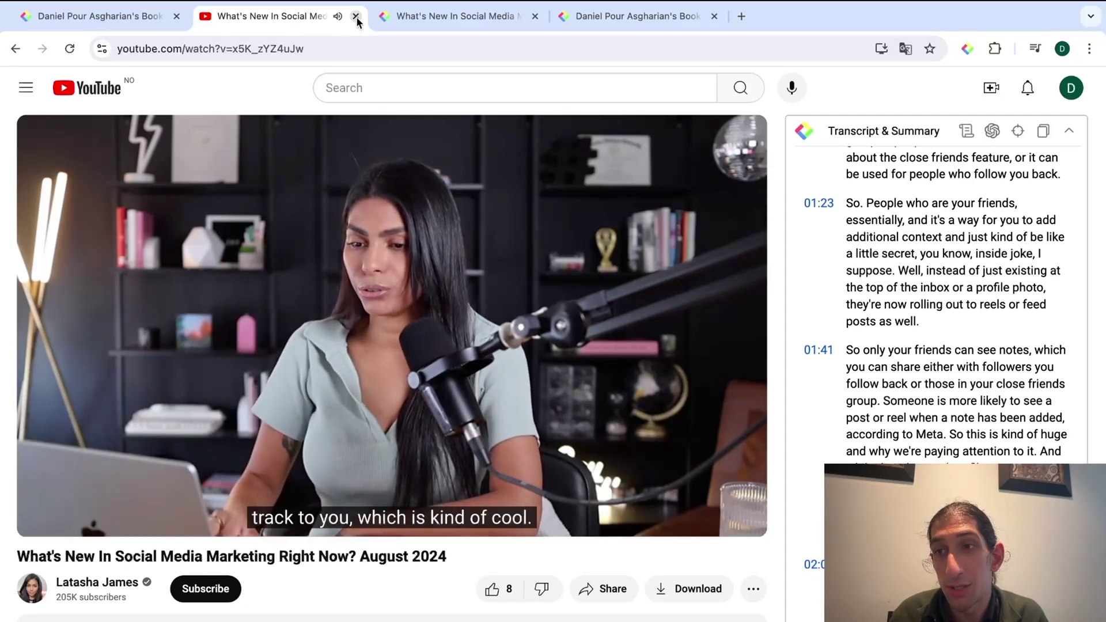
pyautogui.click(356, 16)
pyautogui.click(356, 17)
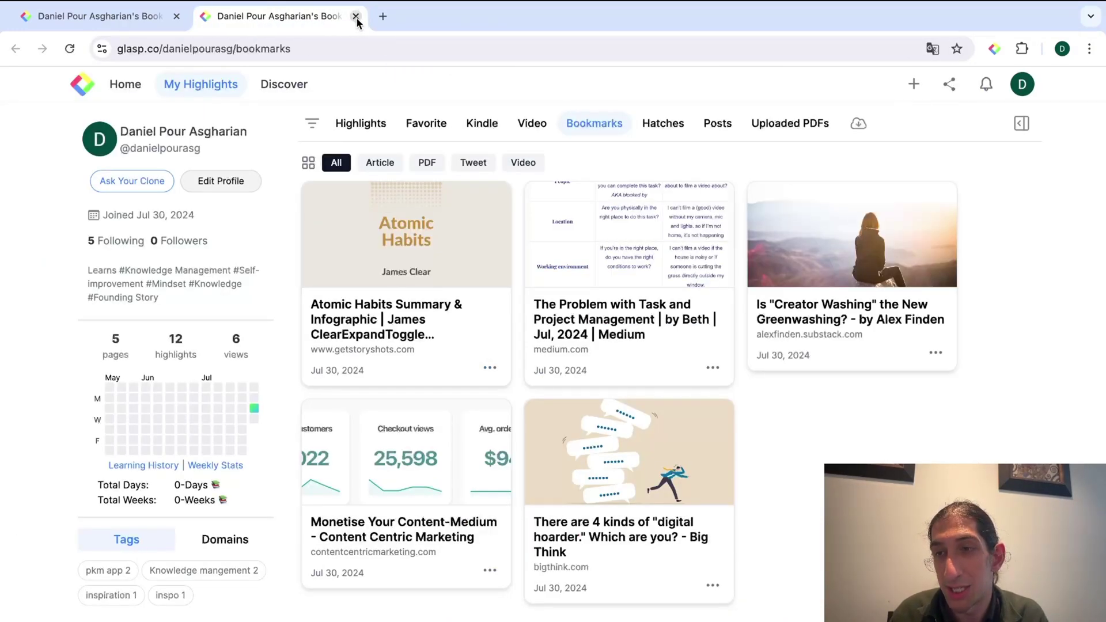
# Switch from the Bookmarks list to the Highlights list.
pyautogui.click(361, 124)
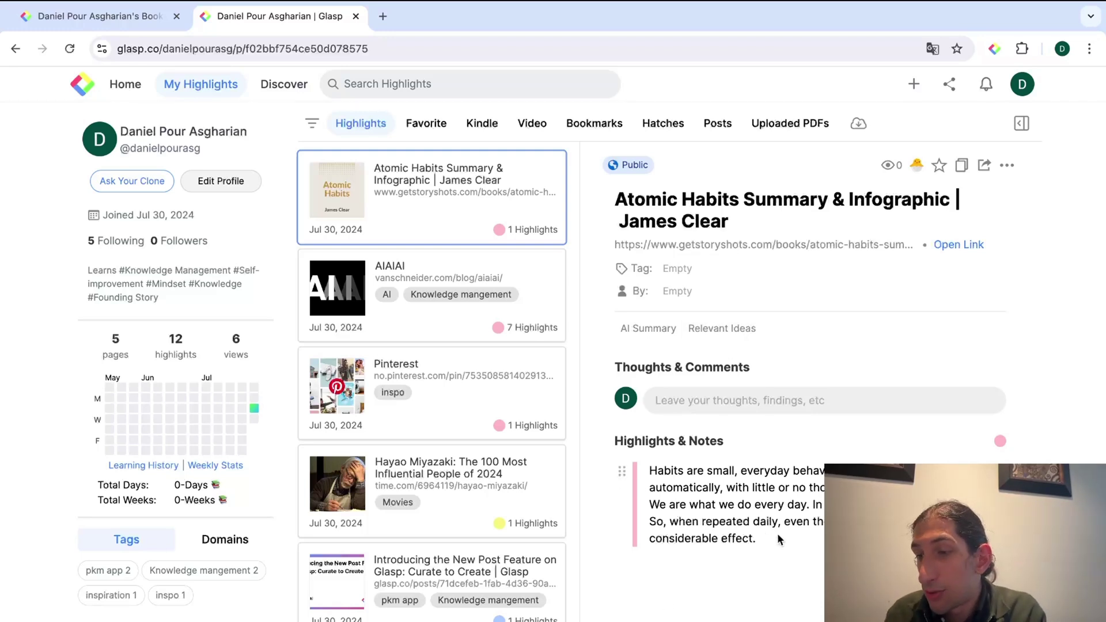
# Make a Quoteshot of the Atomic Habits highlight, trying a green then purple-blue background.
pyautogui.click(621, 472)
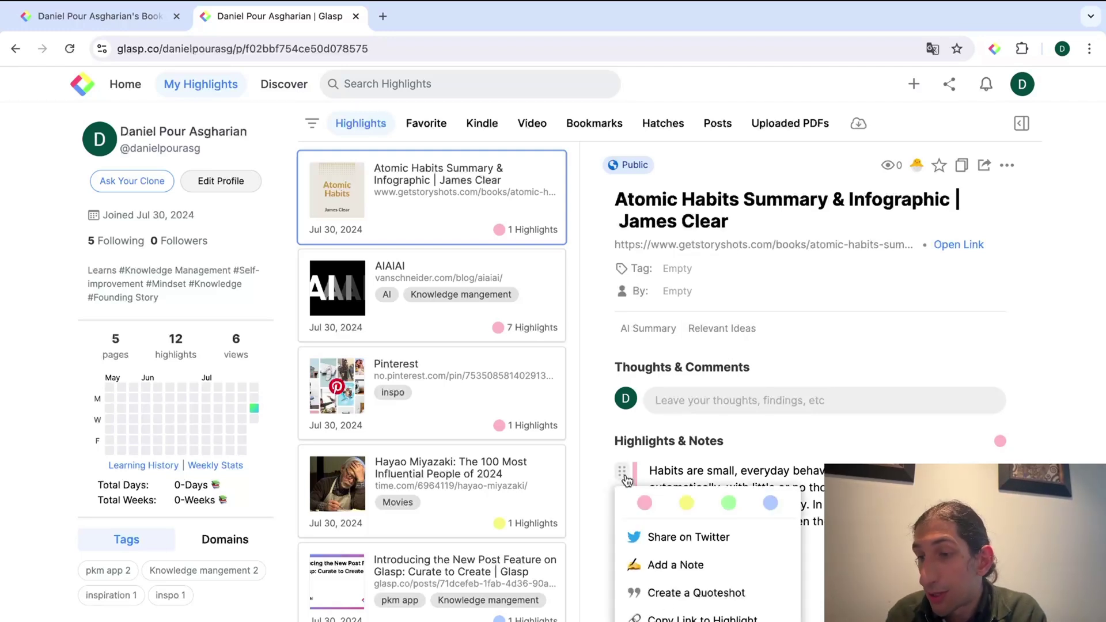
pyautogui.click(705, 598)
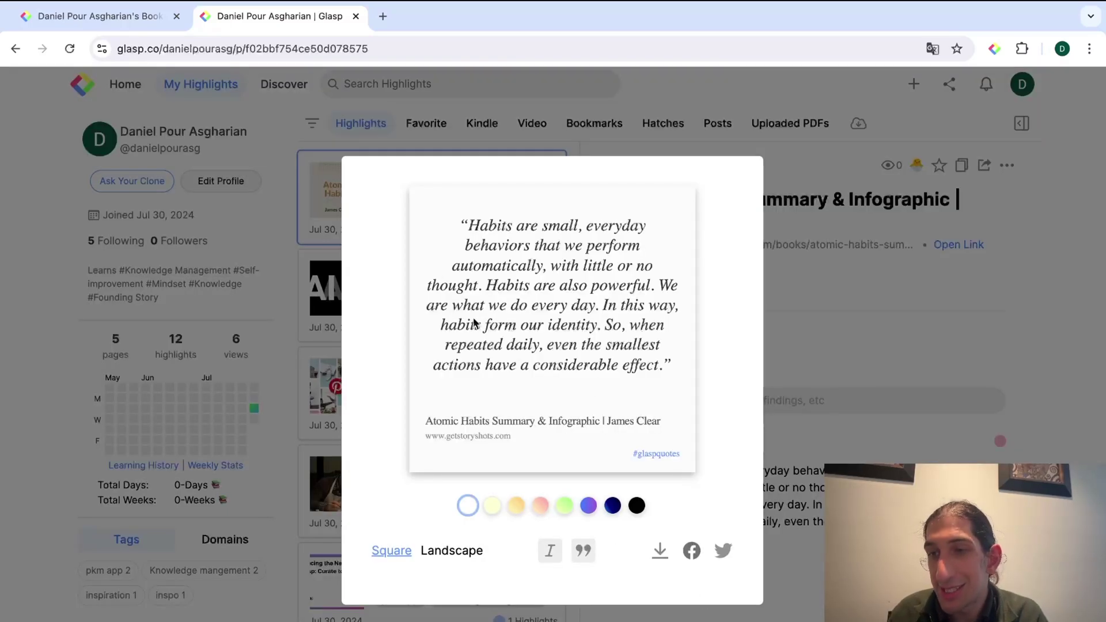
pyautogui.click(565, 507)
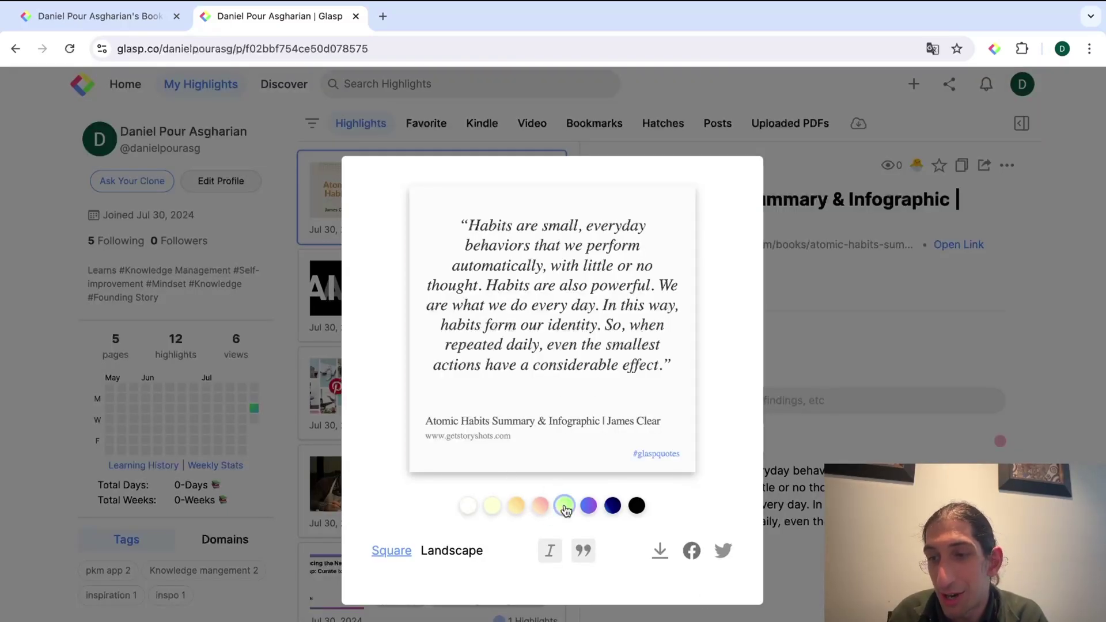
pyautogui.click(589, 507)
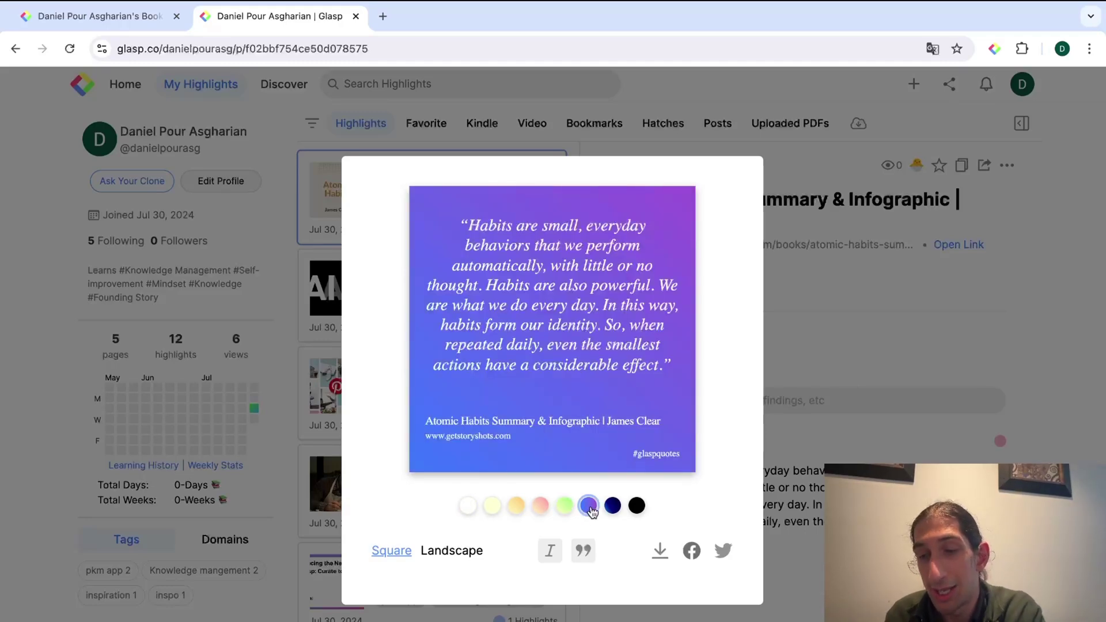
# Close the quote card and go to Integrations in the account Settings.
pyautogui.click(825, 439)
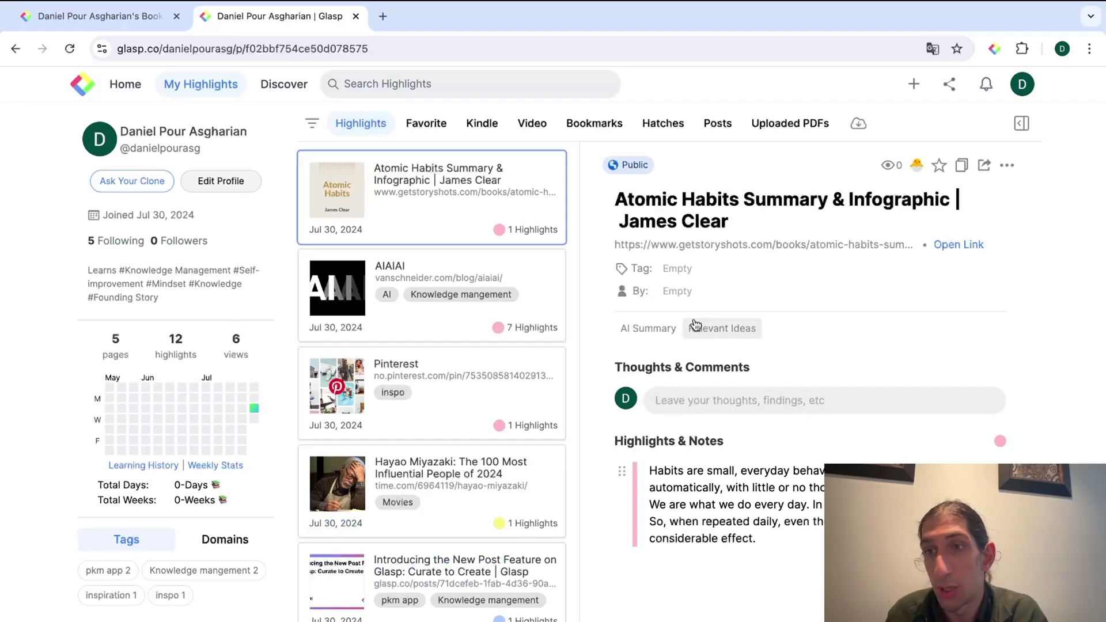
pyautogui.click(1015, 92)
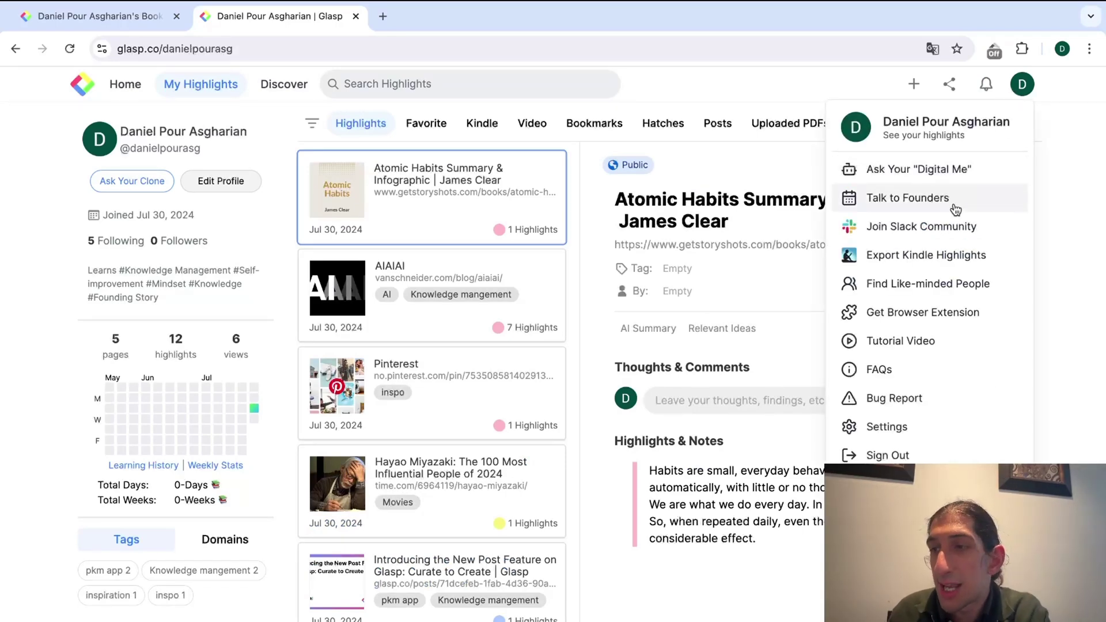
pyautogui.click(907, 431)
pyautogui.click(162, 318)
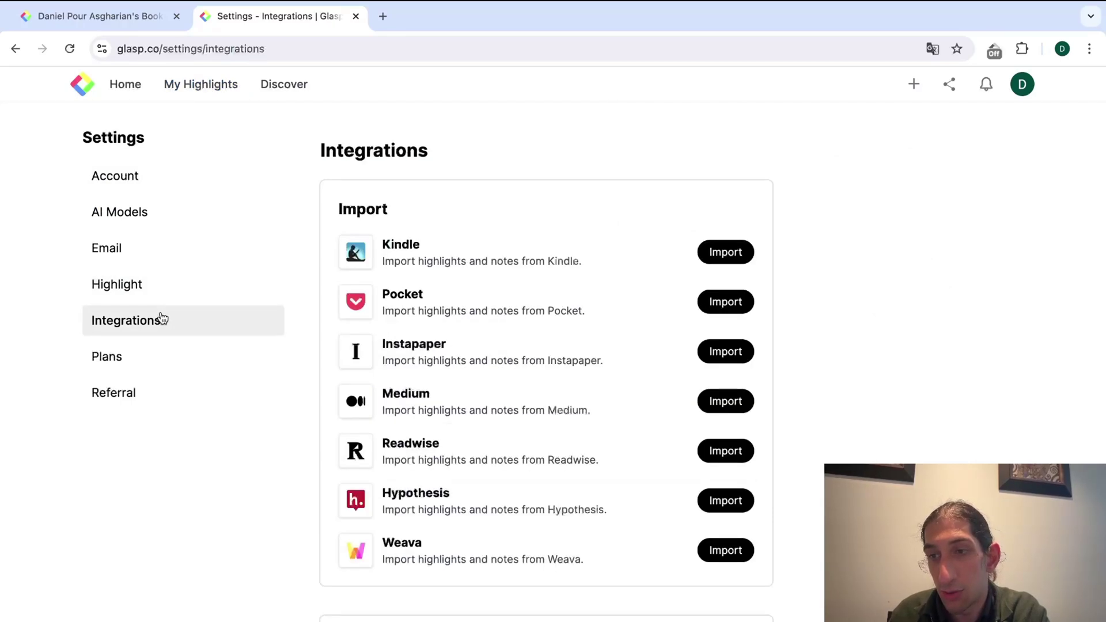
# Review the Import sources and Readwise, Notion and Obsidian export options, then return to Home.
pyautogui.scroll(-2, 545, 386)
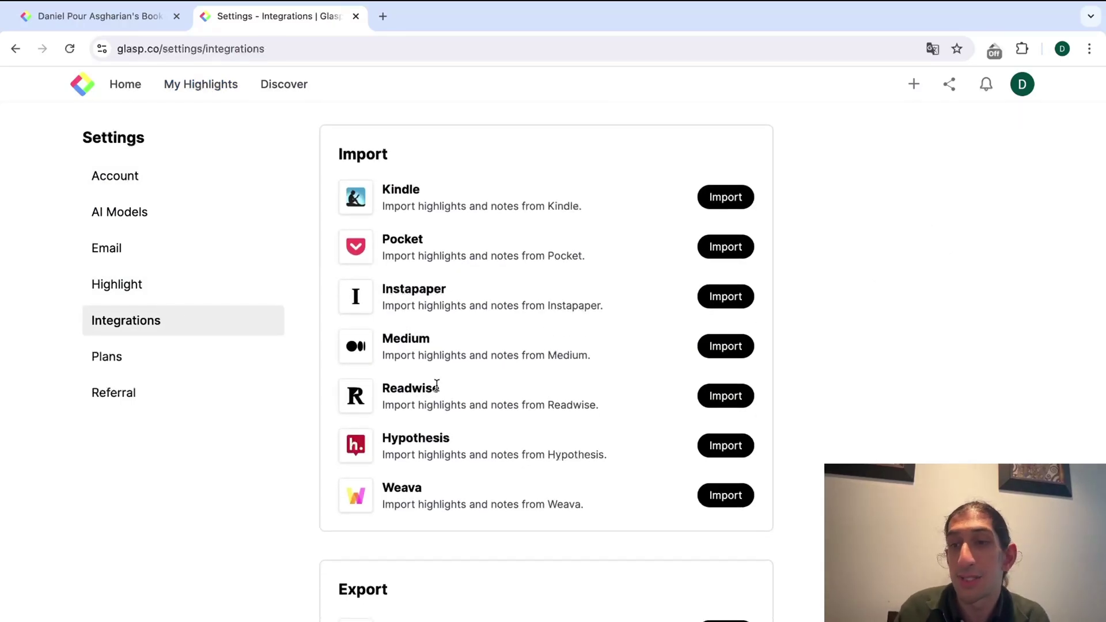
pyautogui.scroll(-1, 437, 385)
pyautogui.scroll(1, 423, 334)
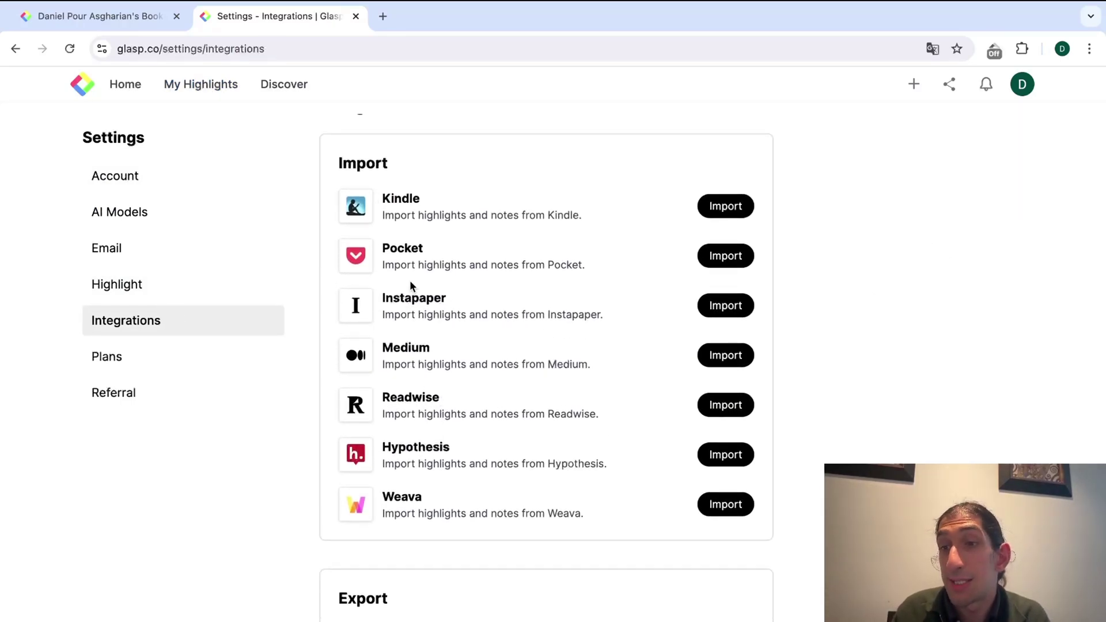
pyautogui.scroll(-4, 446, 351)
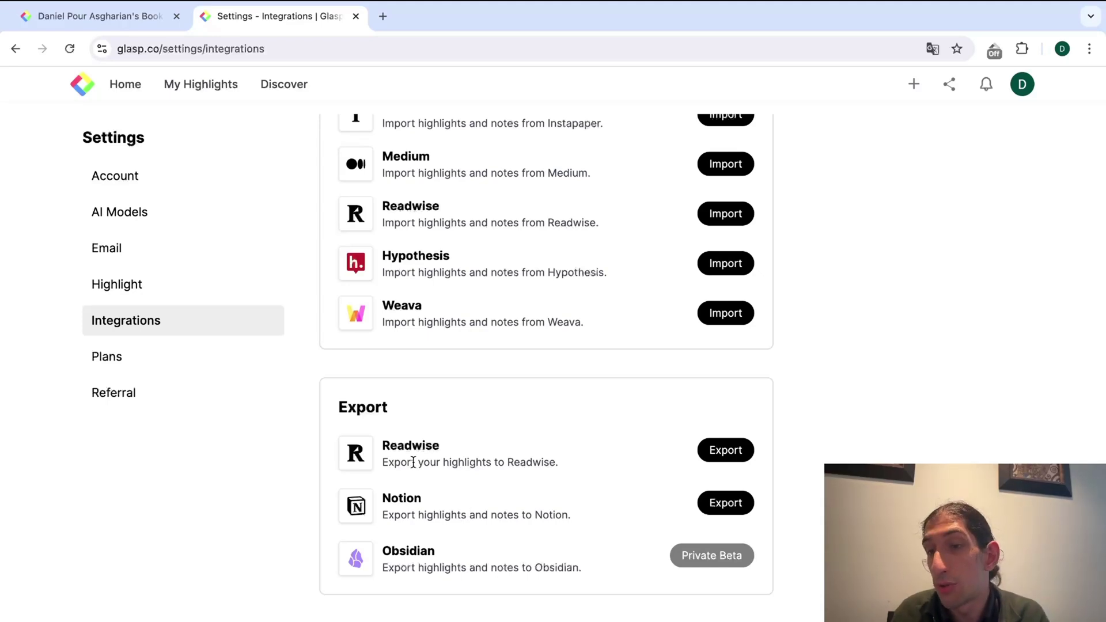
pyautogui.scroll(1, 413, 462)
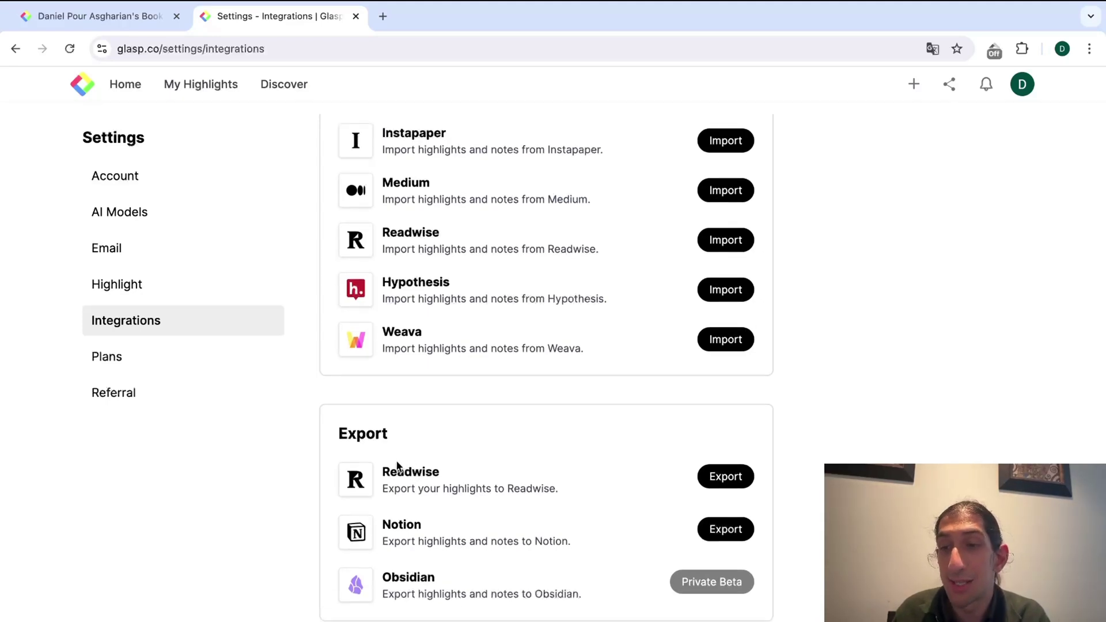
pyautogui.scroll(1, 402, 478)
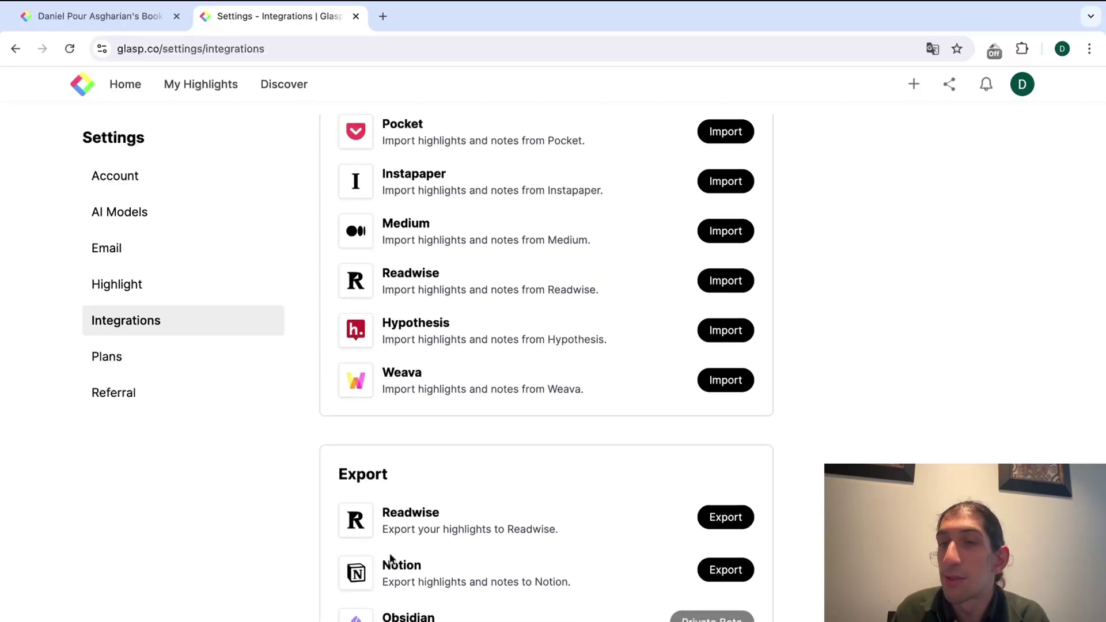
pyautogui.scroll(1, 384, 556)
pyautogui.scroll(1, 385, 546)
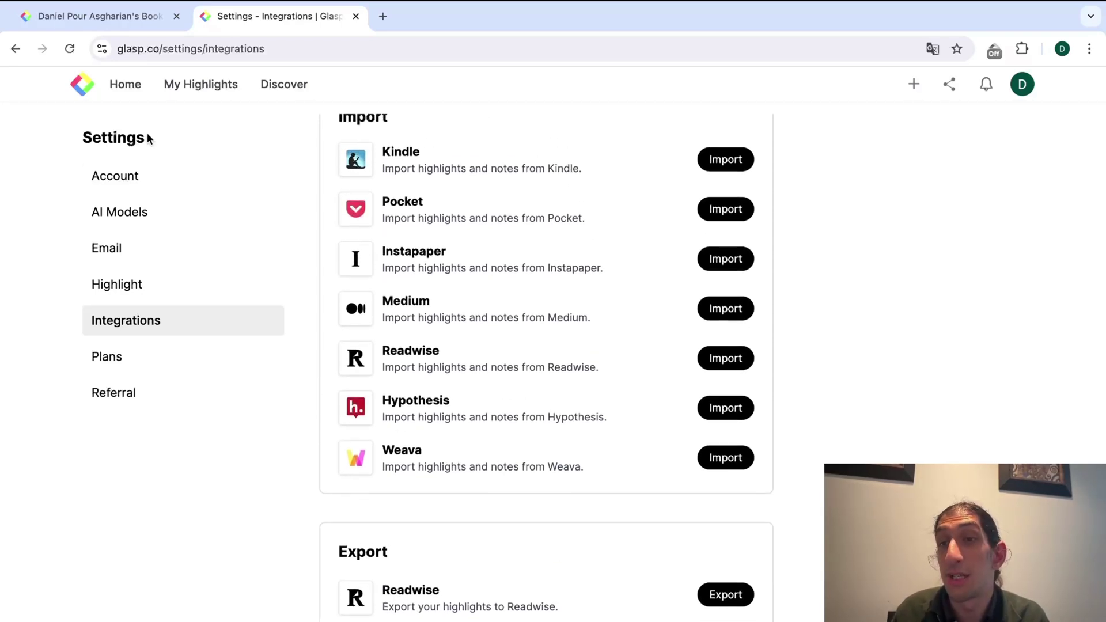
pyautogui.click(139, 98)
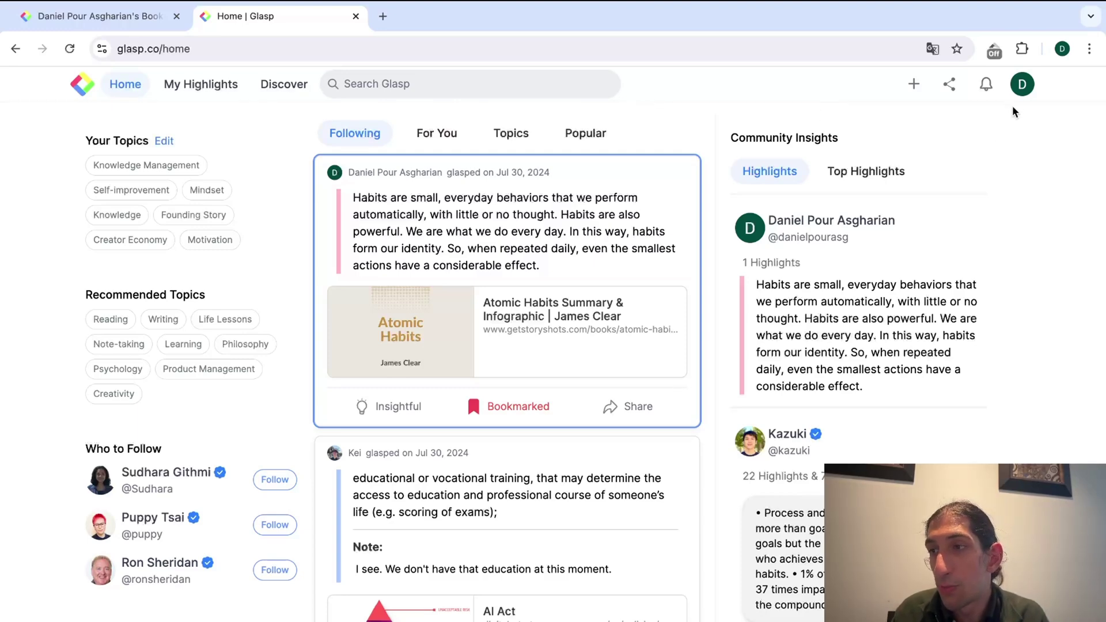
# Open the Ask Your "Digital Me" clone chat from the account menu.
pyautogui.click(1021, 86)
pyautogui.click(958, 166)
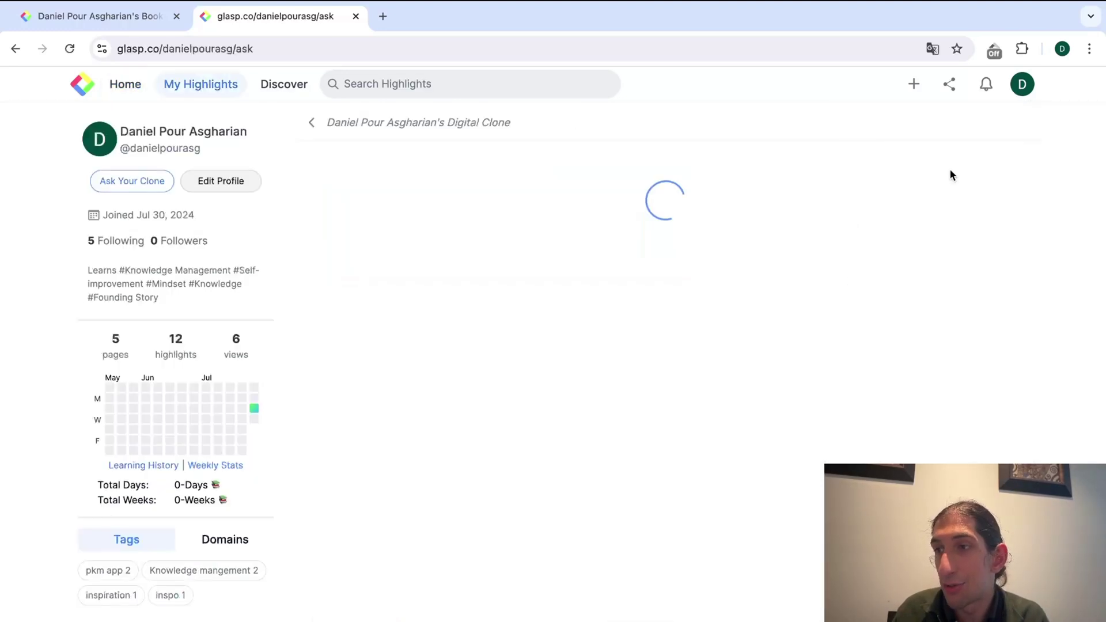